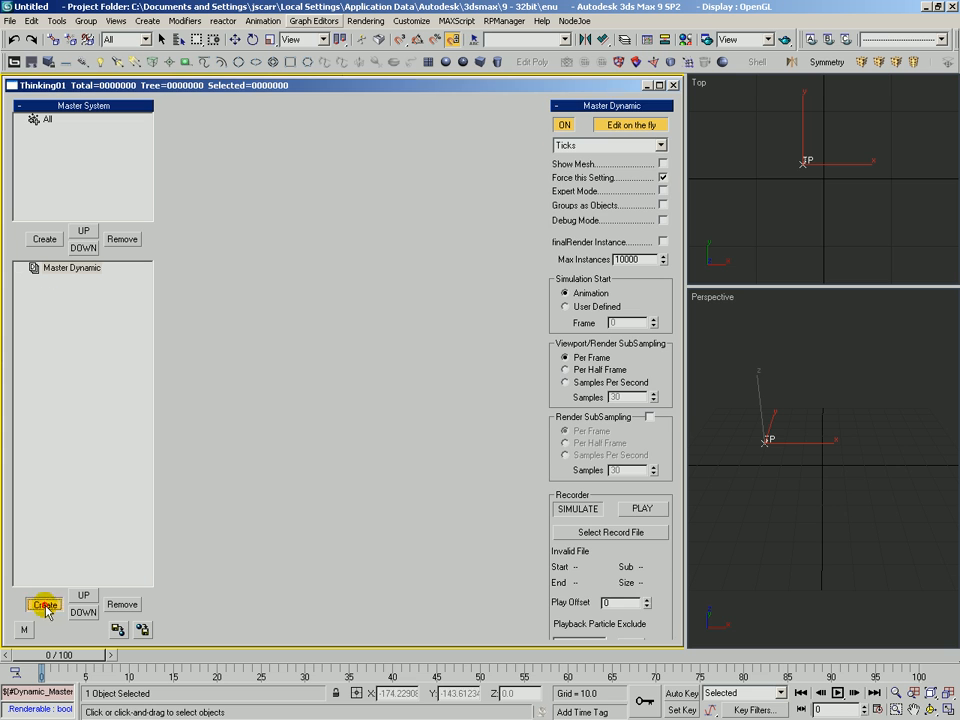
Step: Open the new Dynamic Set, enlarge its canvas, and add a Particle Draw generator operator to it
left_click(92, 279)
left_click_drag(242, 258, 285, 476)
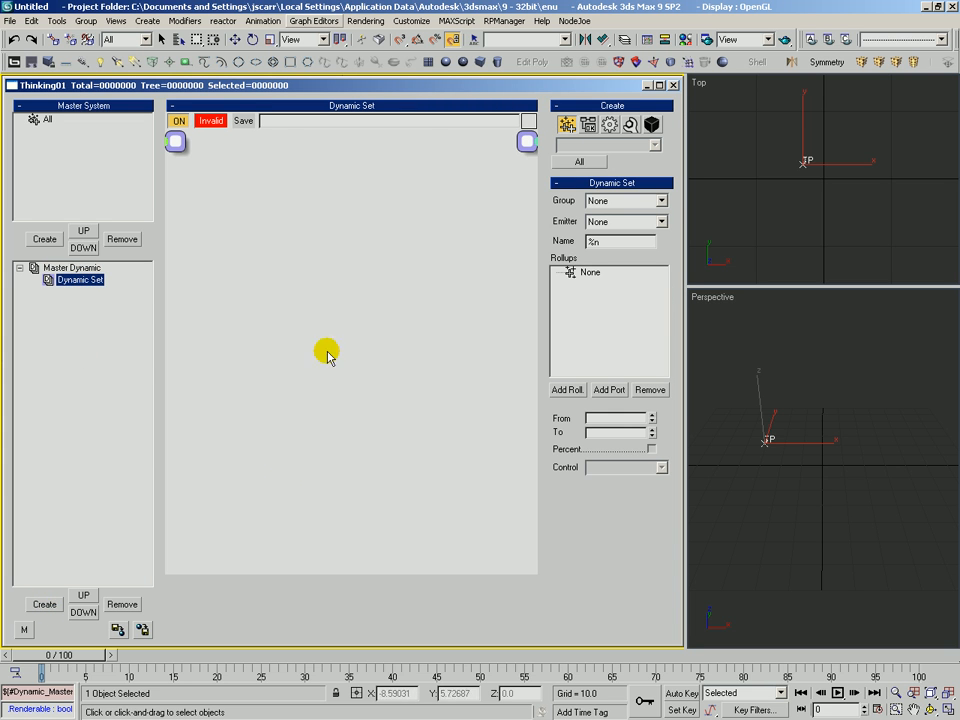
left_click(609, 124)
left_click(605, 146)
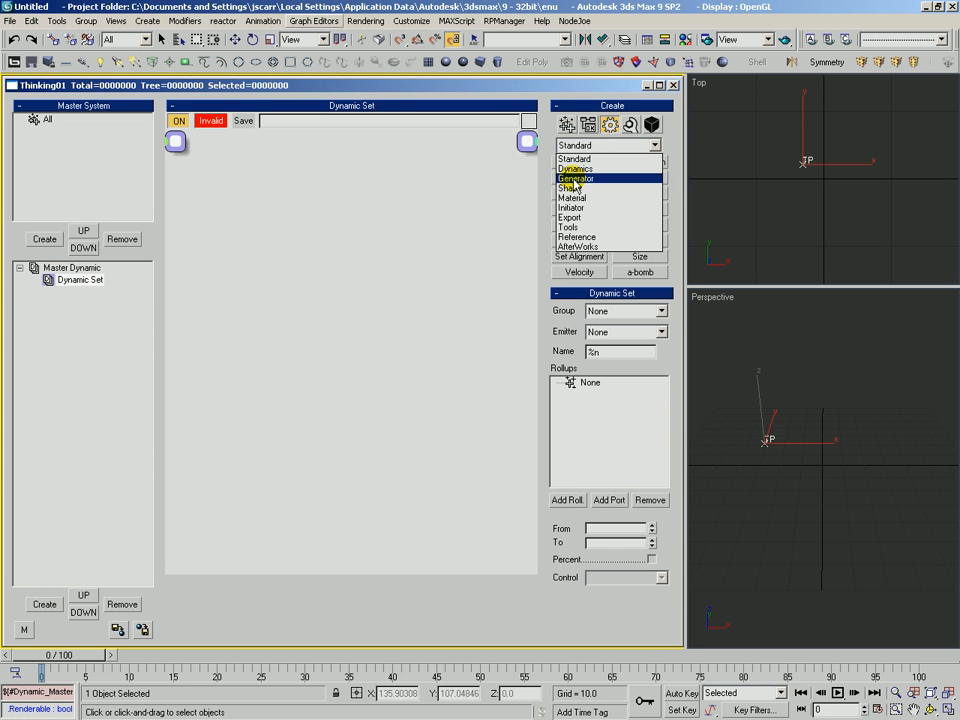
left_click(576, 178)
left_click(640, 177)
left_click(267, 258)
left_click_drag(267, 258, 246, 241)
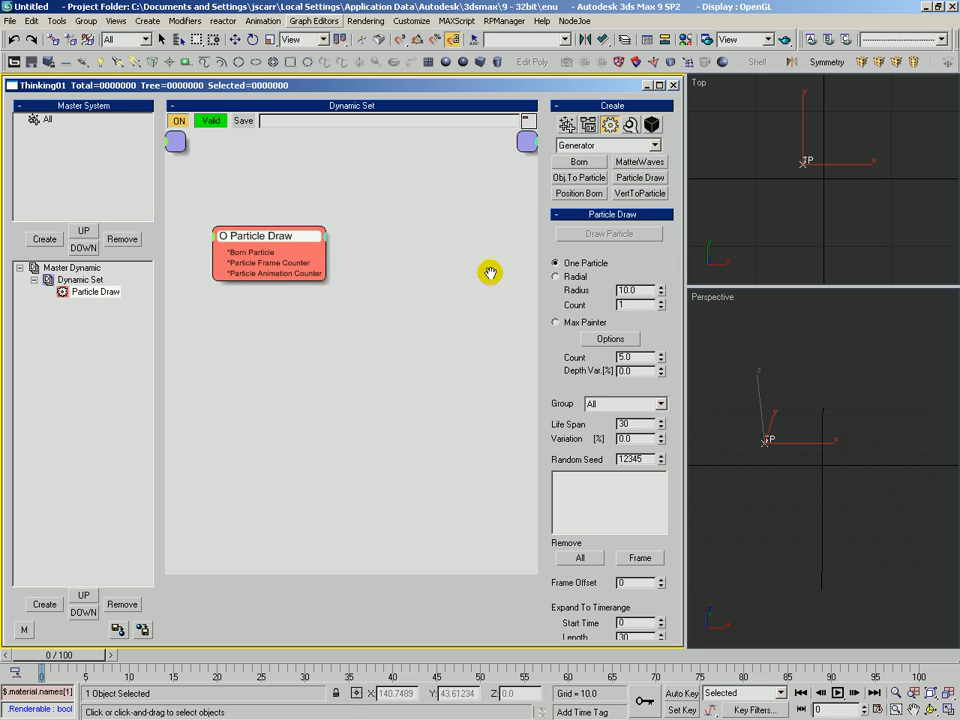
Step: Draw a single particle near the grid origin in the Perspective view with the Particle Draw operator
mouse_move(798, 441)
middle_mouse_down()
mouse_move(786, 435)
mouse_move(788, 489)
mouse_move(836, 461)
mouse_move(823, 455)
middle_mouse_up()
middle_click_drag(823, 455, 813, 461, "alt")
left_click_drag(813, 461, 805, 463)
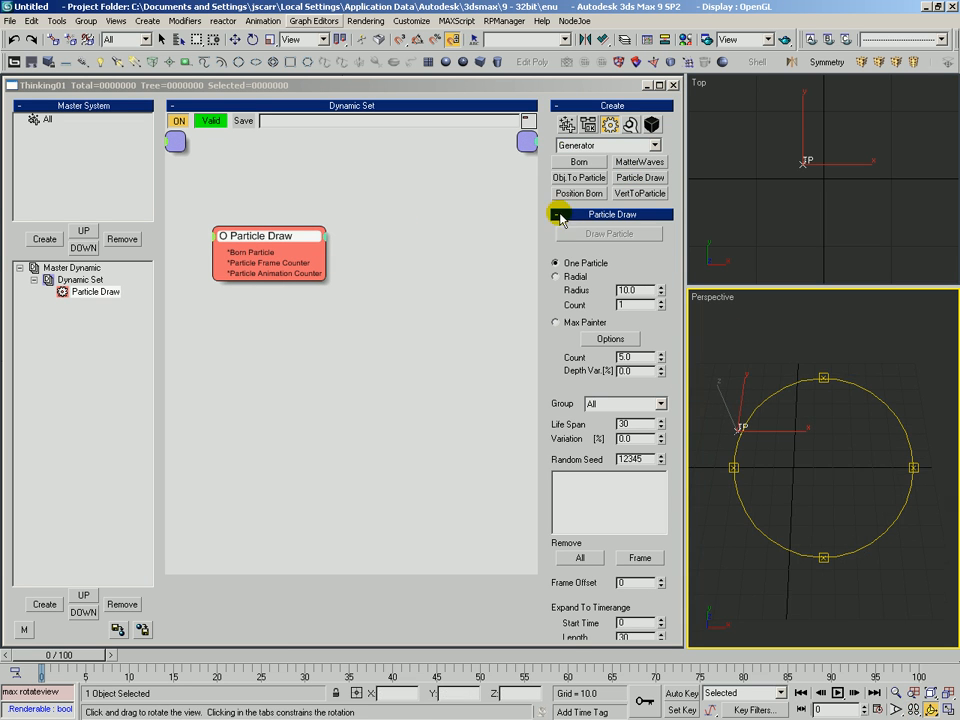
left_click(304, 299)
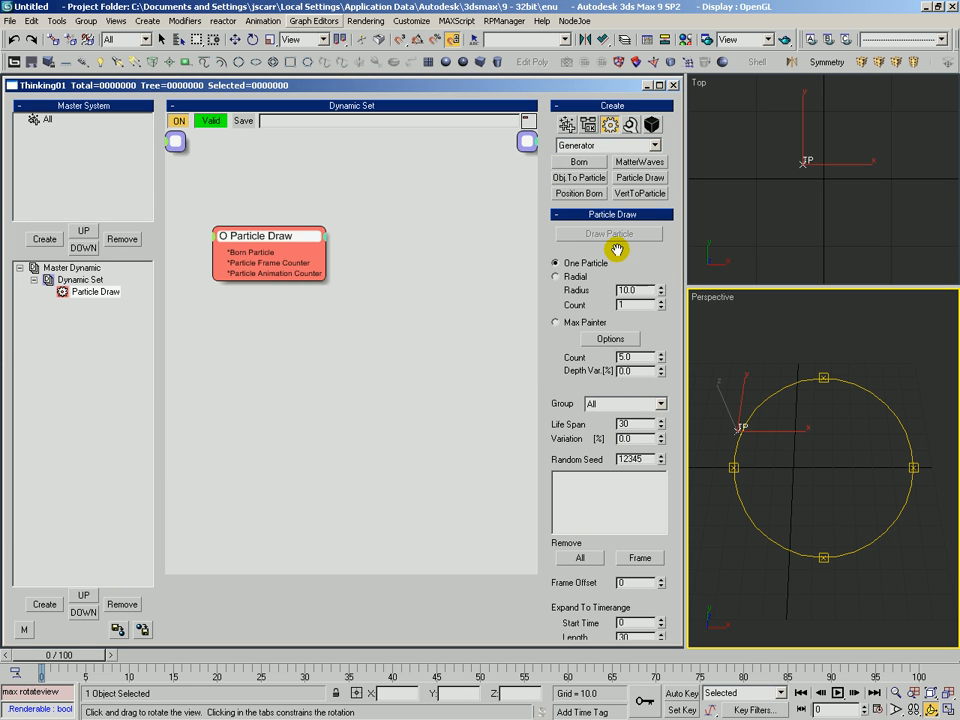
right_click(755, 382)
left_click(755, 382)
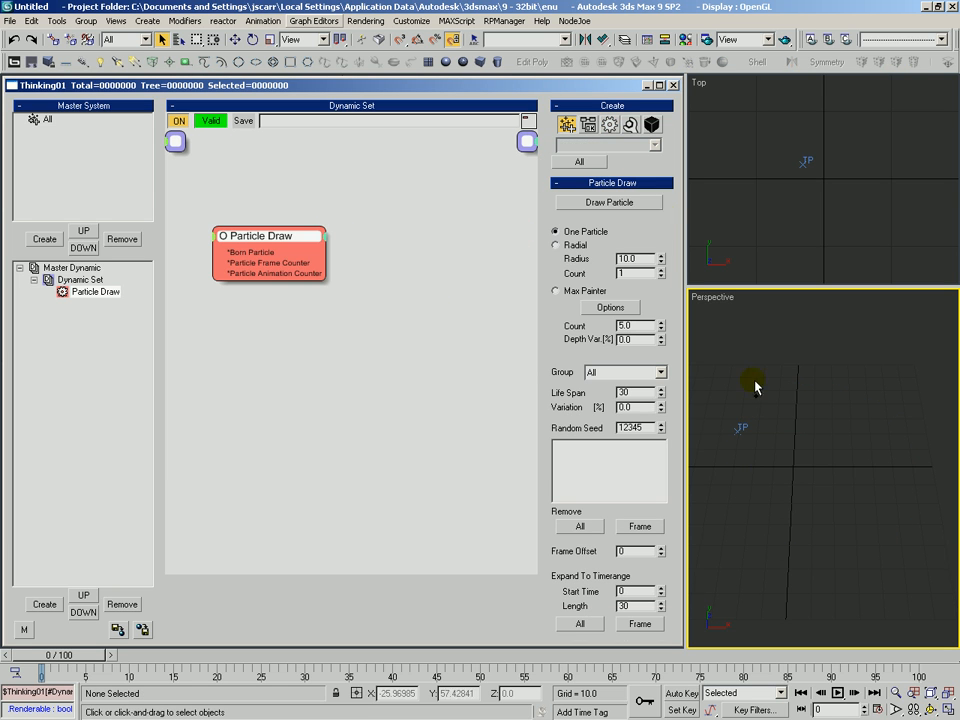
left_click(610, 202)
left_click(833, 490)
right_click(850, 505)
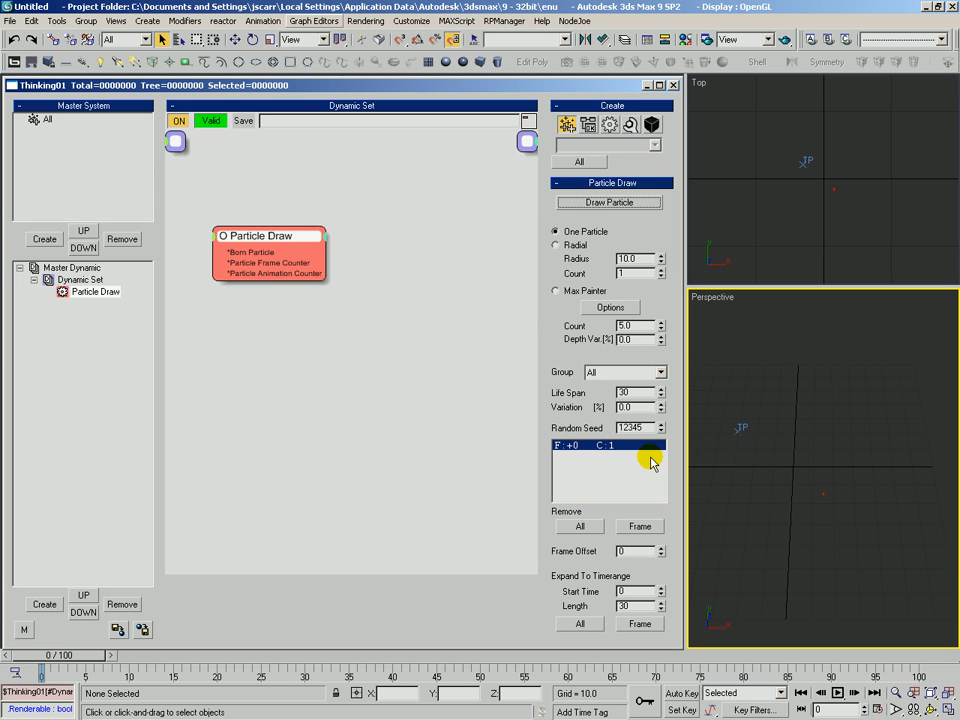
Step: Set the Particle Draw life span to 50 and shorten the canvas of its Dynamic Set
double_click(622, 391)
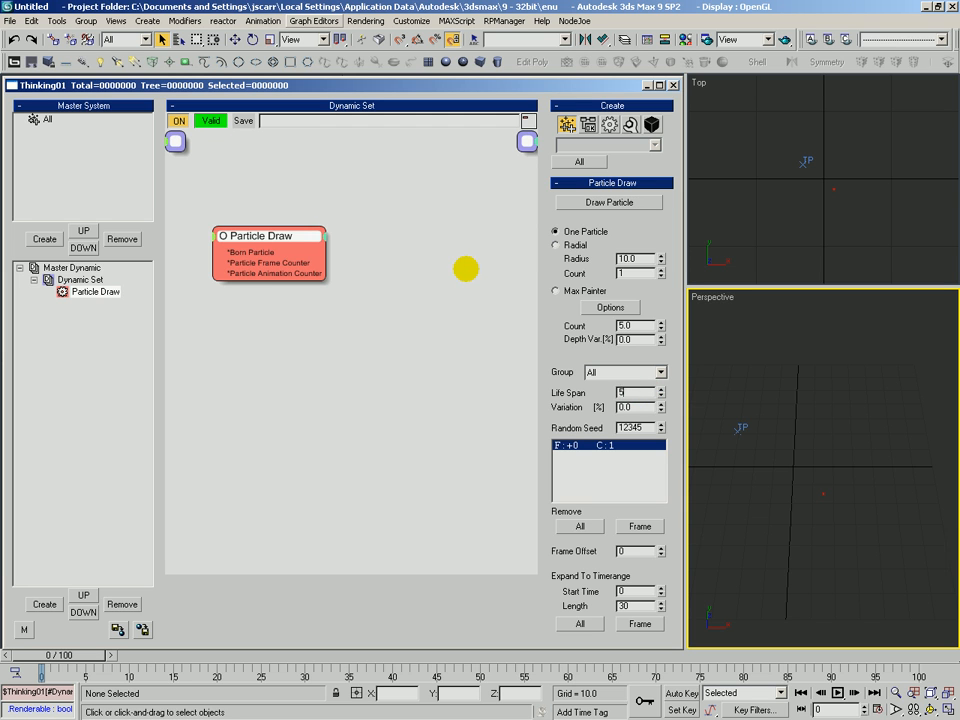
left_click_drag(245, 235, 245, 216)
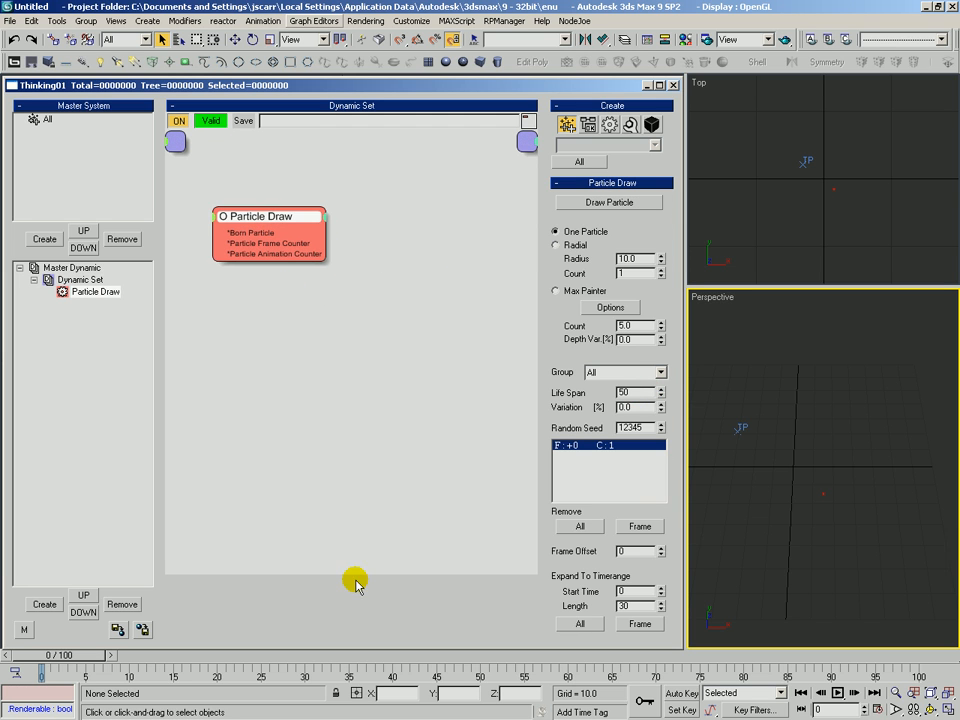
left_click_drag(360, 571, 357, 390)
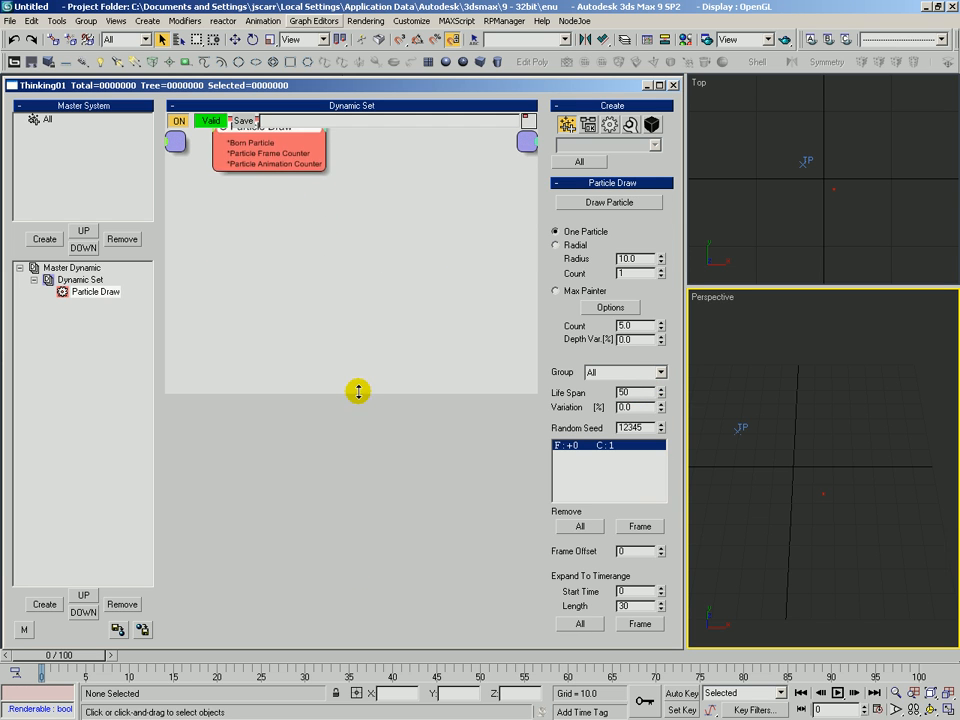
Step: Create a second Dynamic Set under Master Dynamic, open it and enlarge its canvas
left_click(40, 267)
left_click(44, 604)
left_click(80, 303)
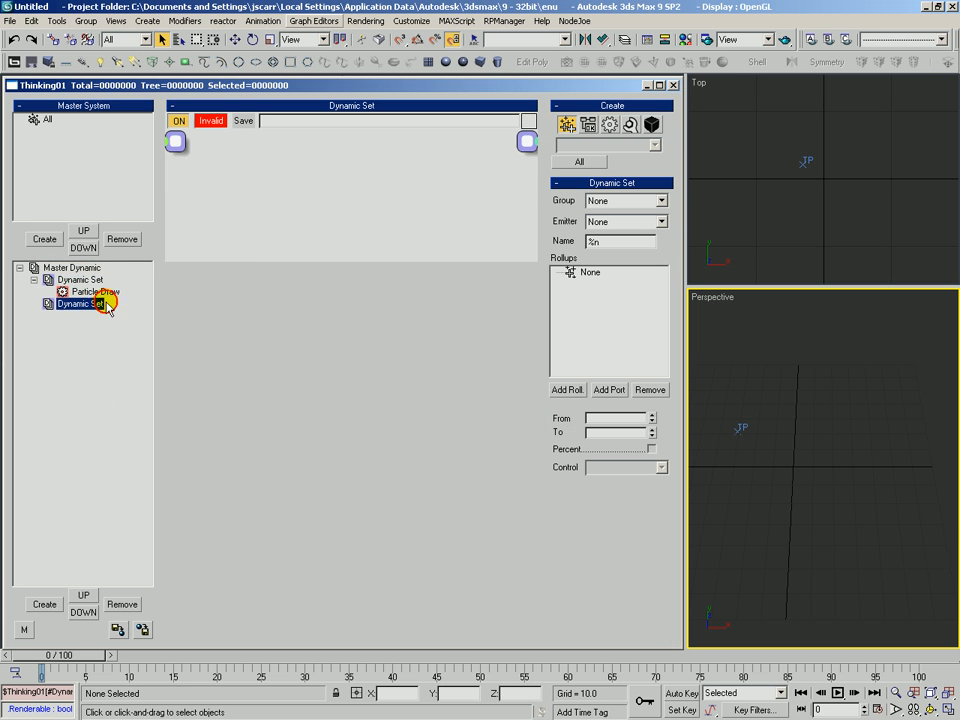
left_click_drag(249, 262, 250, 524)
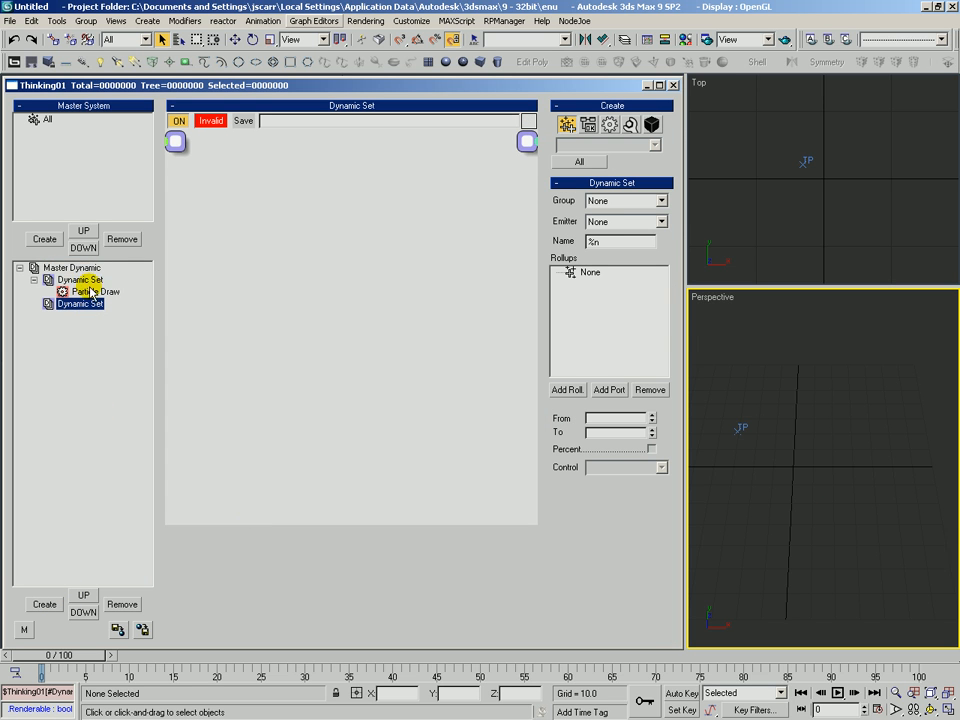
Step: Add an All group operator to the second Dynamic Set's canvas
left_click(588, 124)
left_click(566, 125)
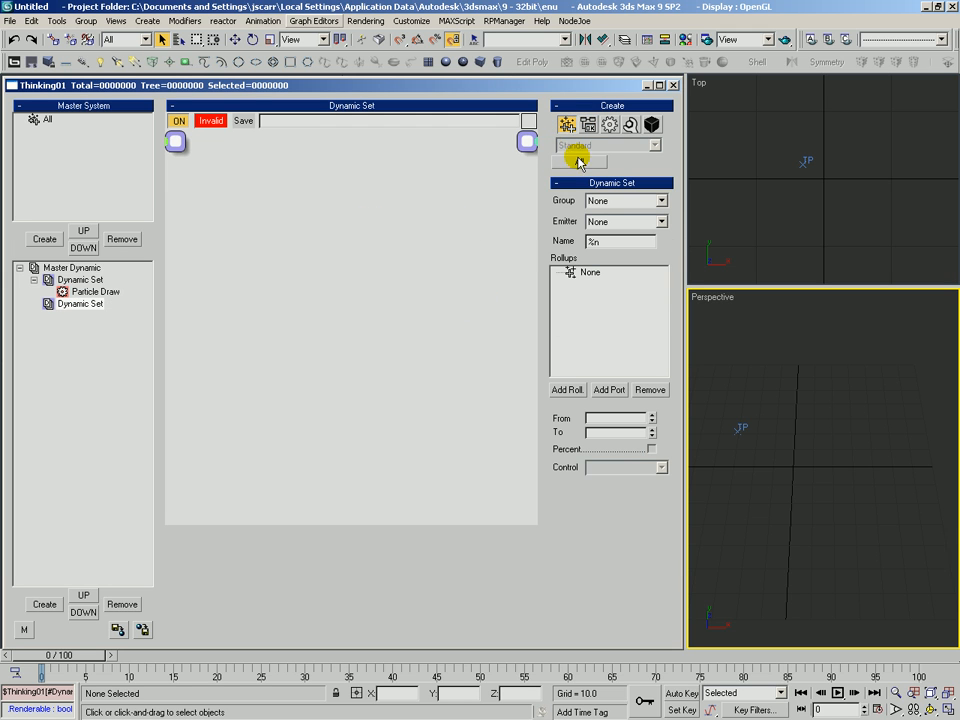
left_click(566, 162)
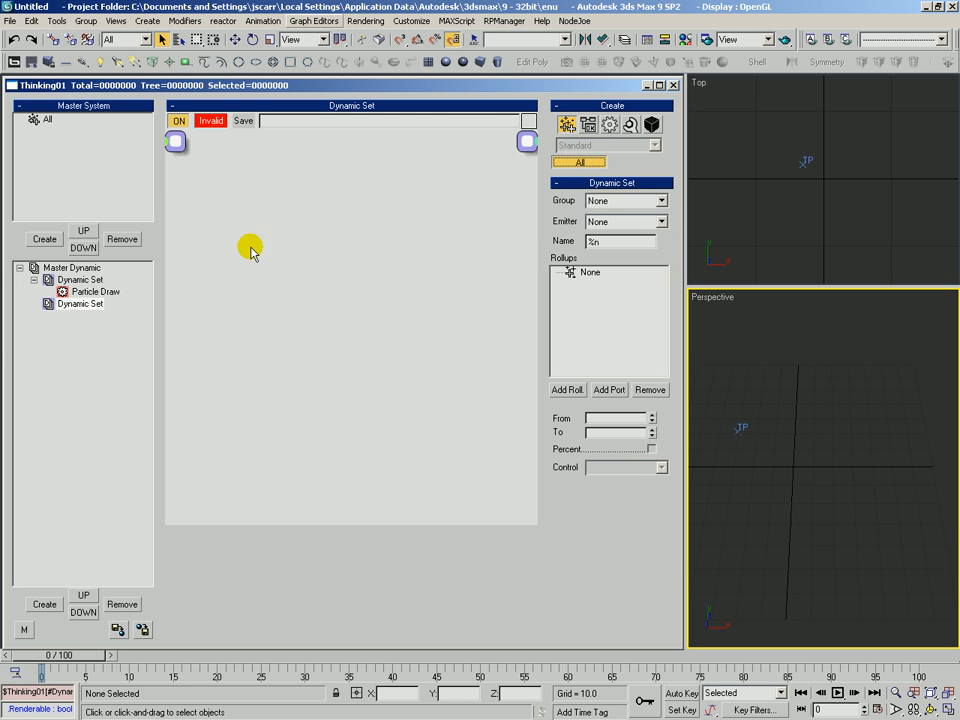
left_click(210, 240)
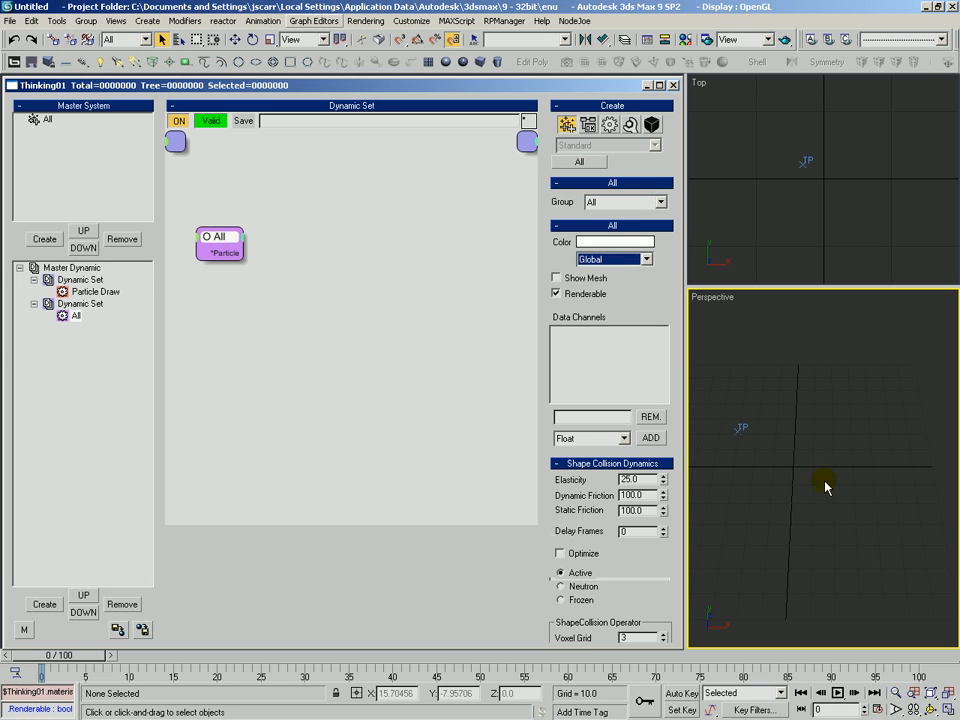
Step: Display both Dynamic Sets together from Master Dynamic and scrub the timeline to frame 2 and back to 0 to update the particle
left_click(62, 268)
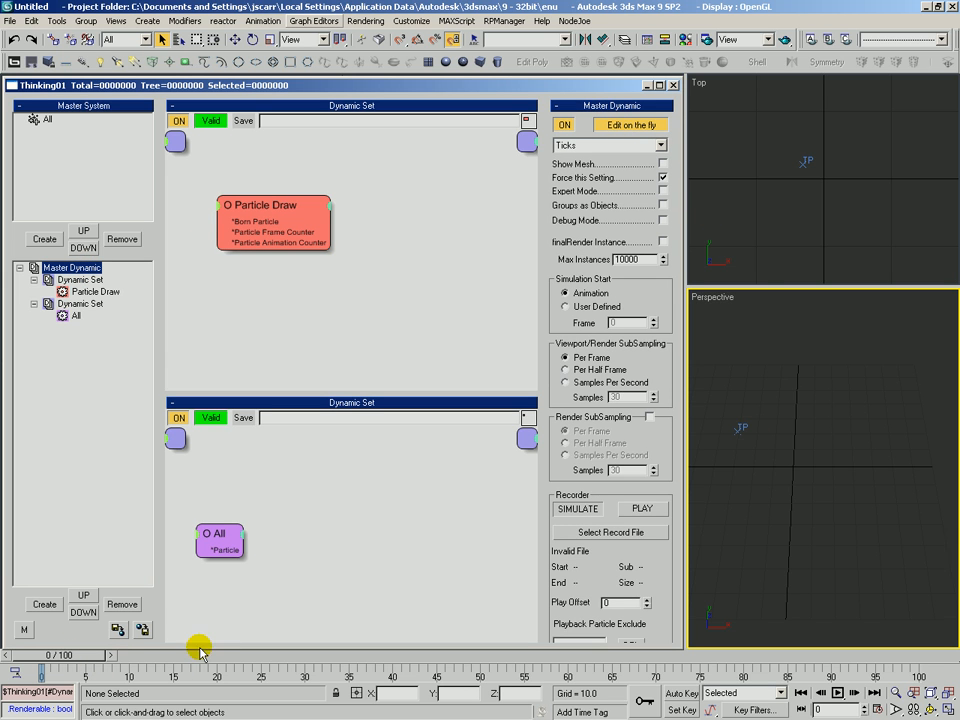
left_click(80, 657)
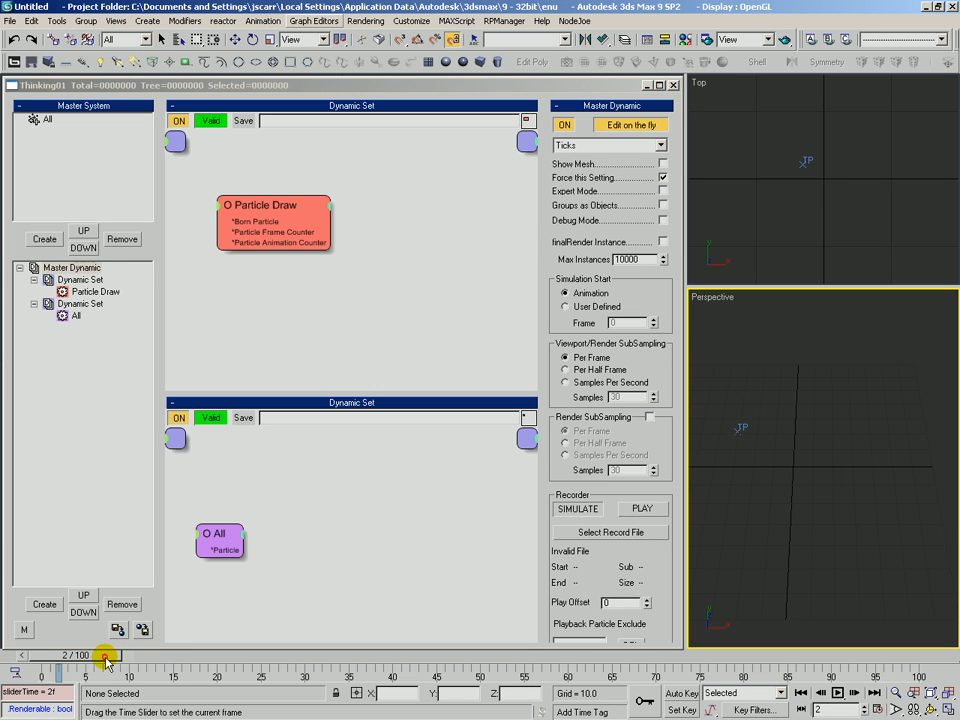
key("alt+z")
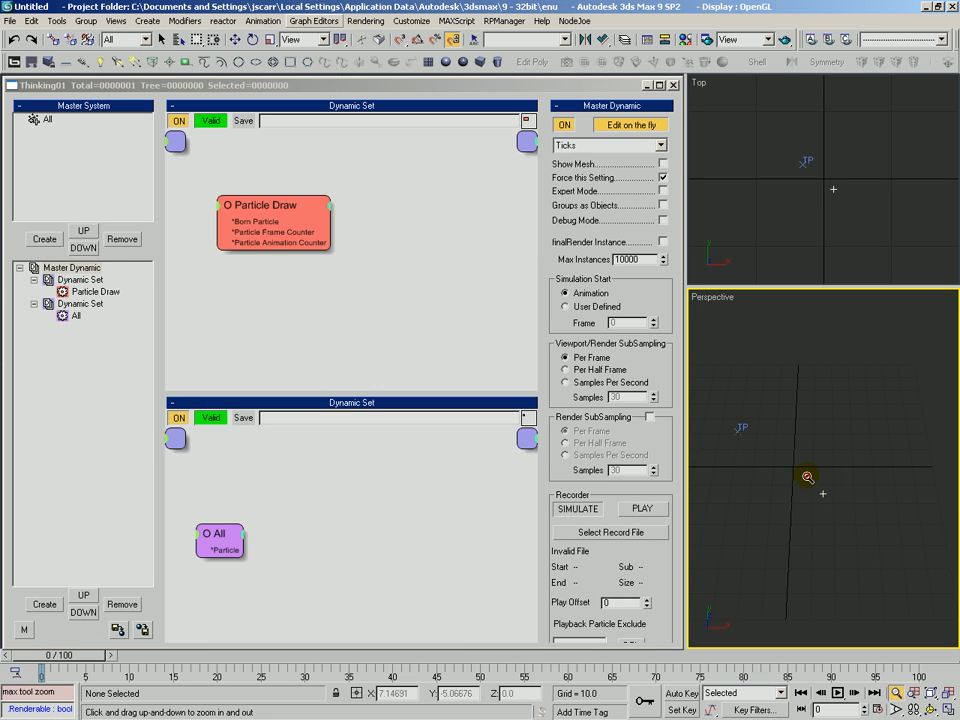
left_click(295, 276)
left_click(326, 499)
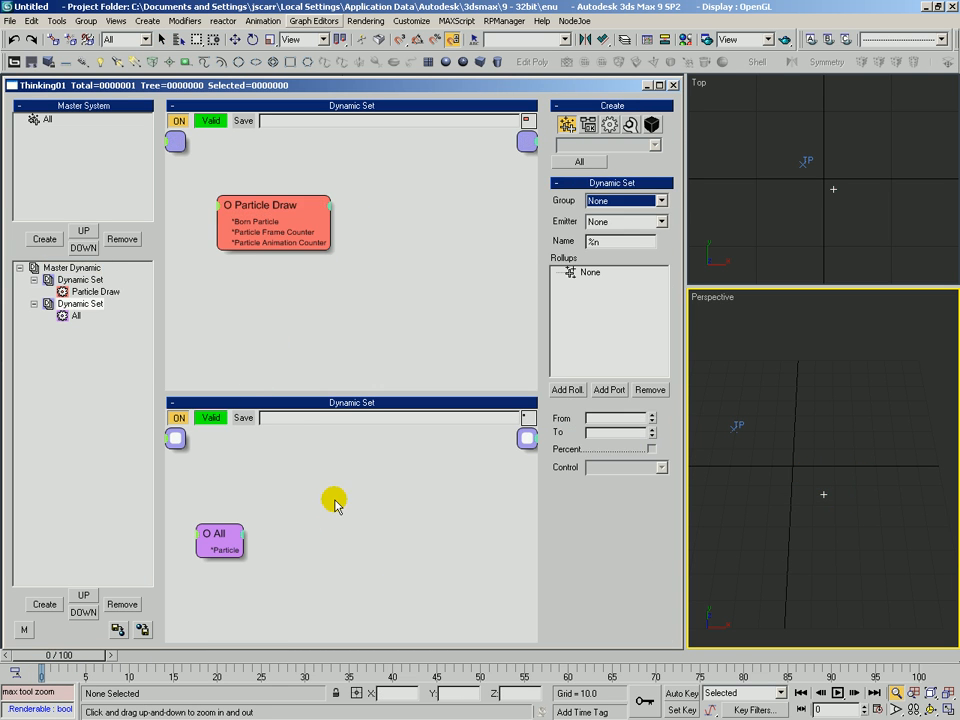
Step: Shorten the first Dynamic Set's canvas and reposition the All operator within the second set
left_click_drag(352, 386, 361, 263)
middle_click_drag(381, 172, 372, 219)
left_click_drag(350, 470, 330, 461)
left_click_drag(267, 363, 201, 446)
left_click_drag(222, 403, 217, 390)
left_click(590, 126)
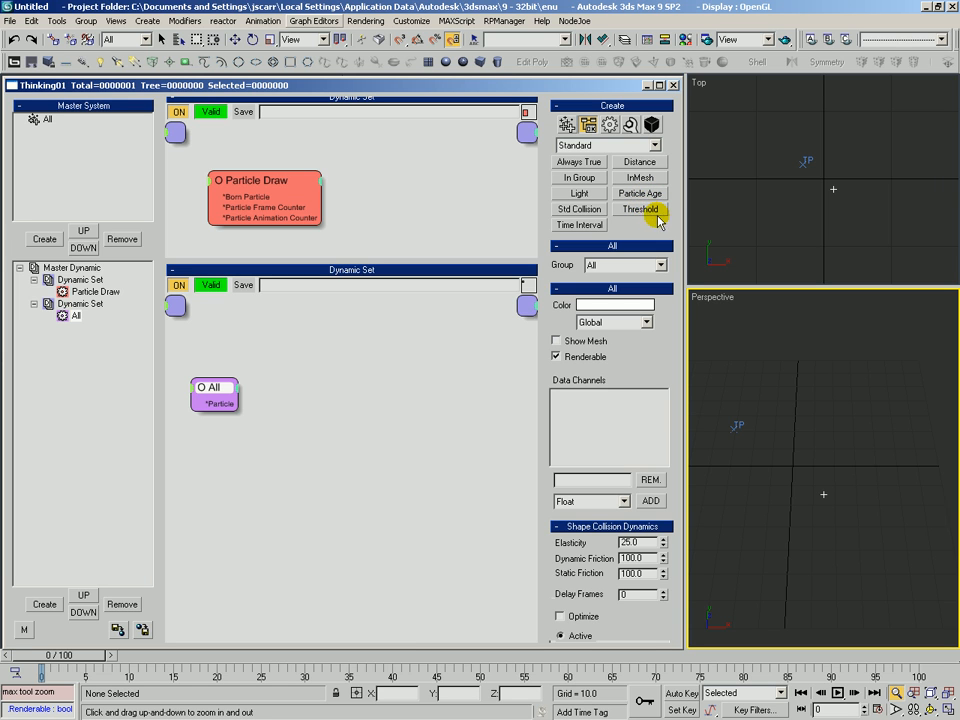
middle_click_drag(774, 412, 778, 440)
middle_click_drag(778, 440, 774, 467, "alt")
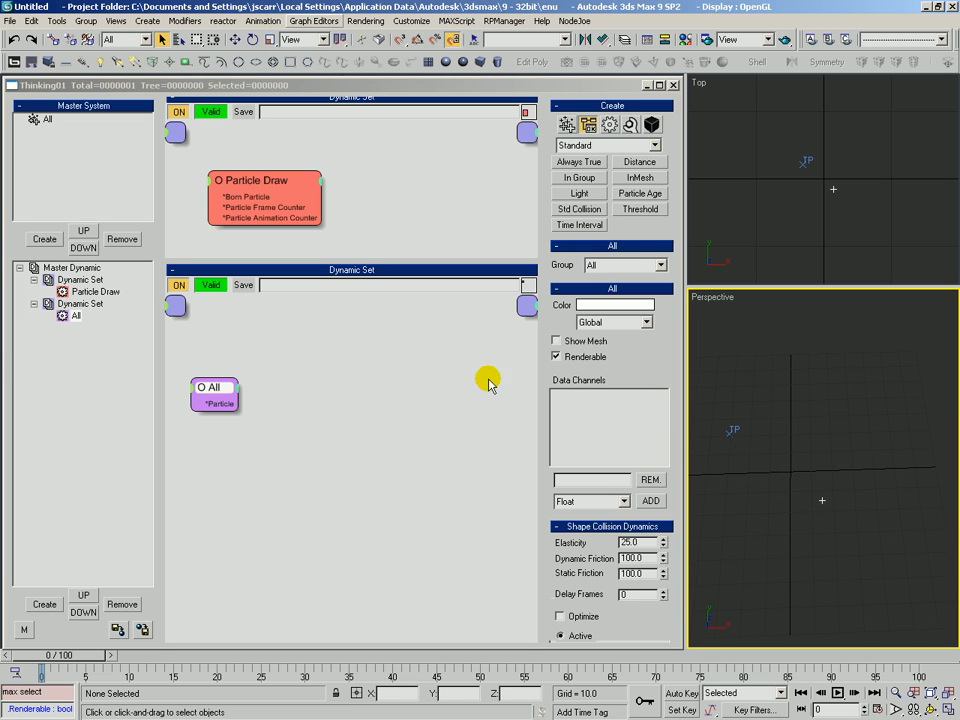
left_click(364, 358)
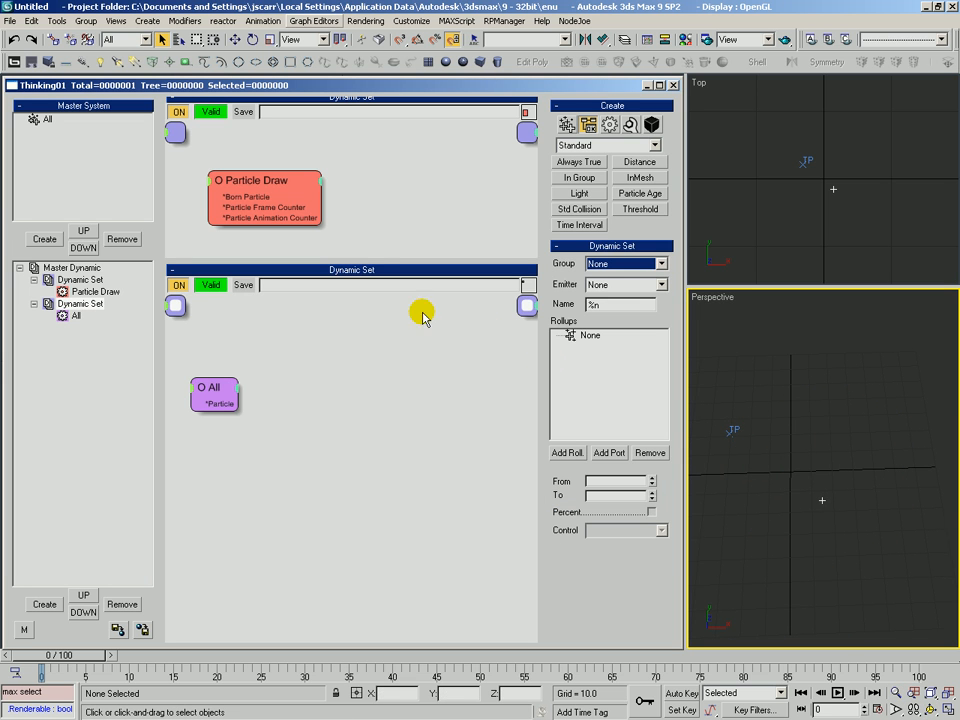
left_click_drag(250, 195, 247, 191)
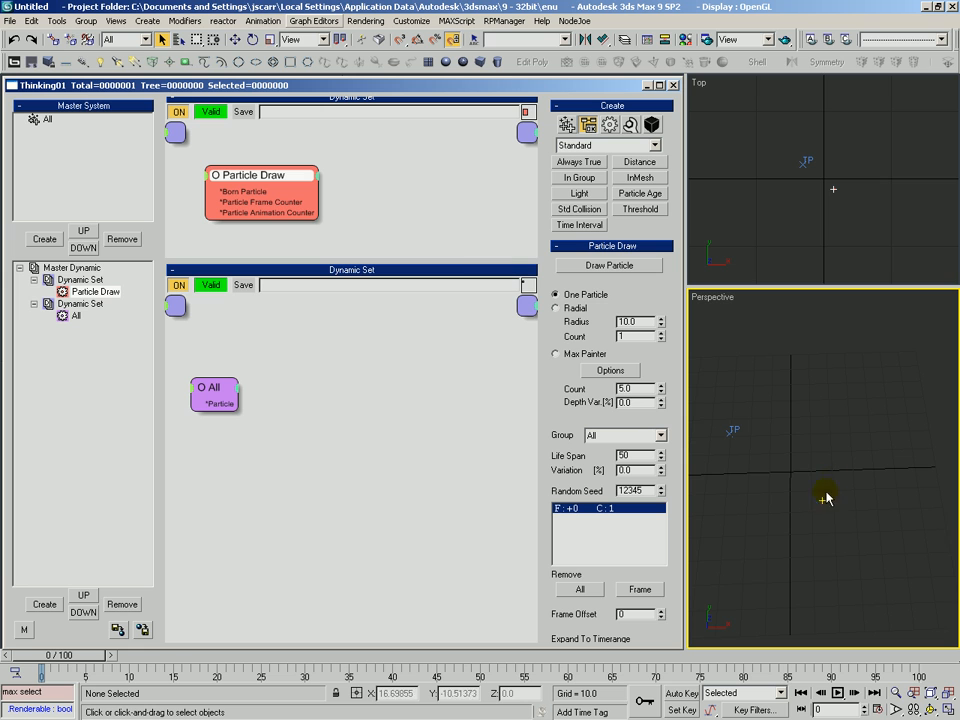
Step: Create two particle groups under All in the Master System and rename the first one red
left_click(44, 239)
left_click(66, 130)
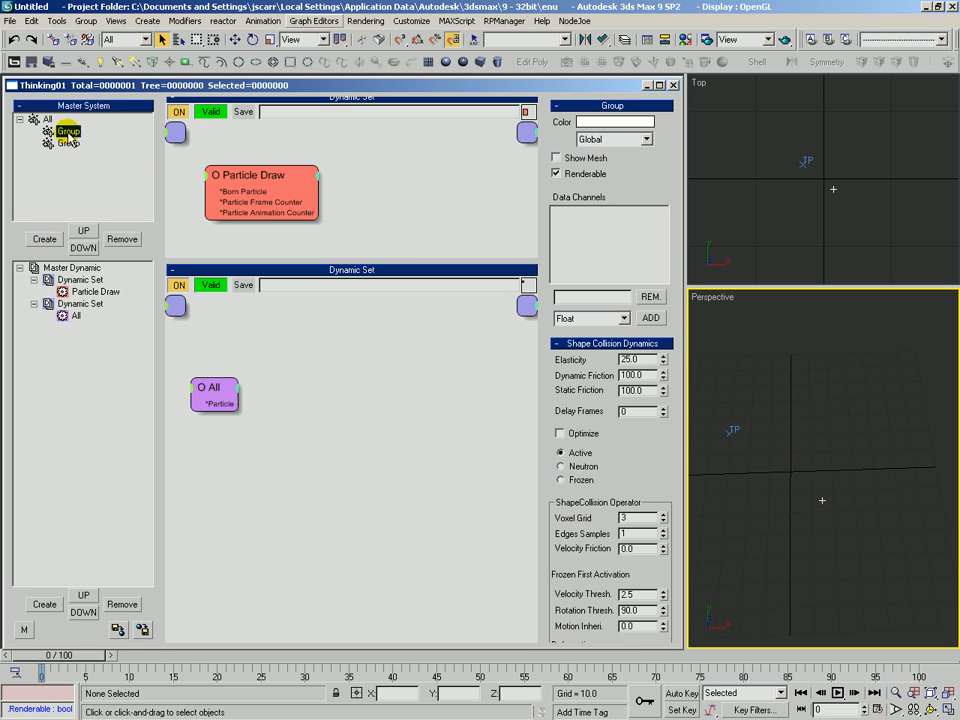
key("e")
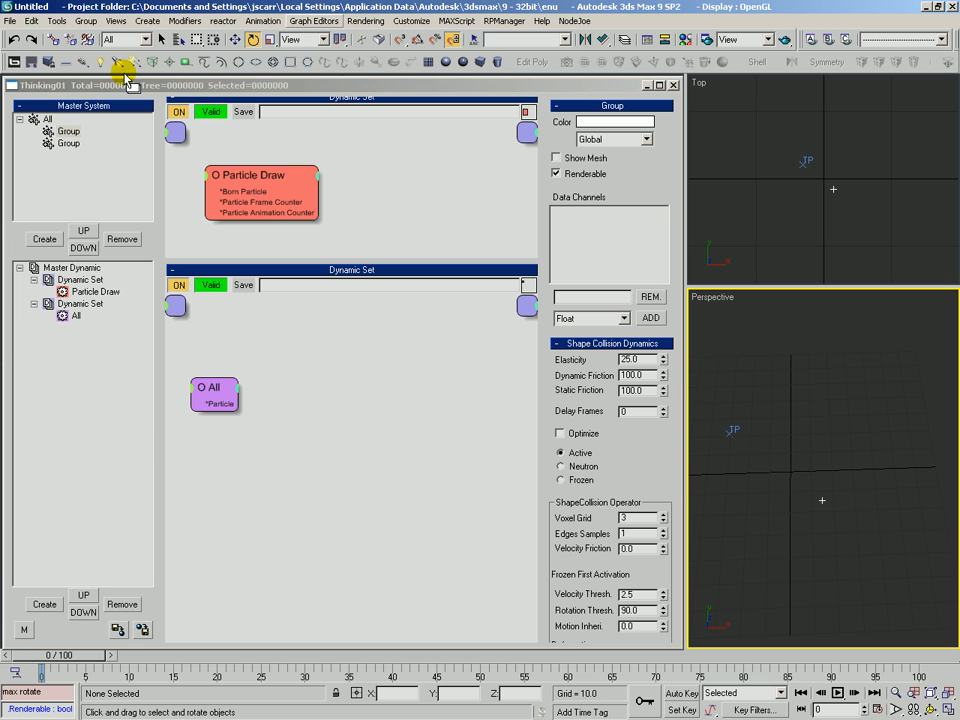
left_click(70, 132)
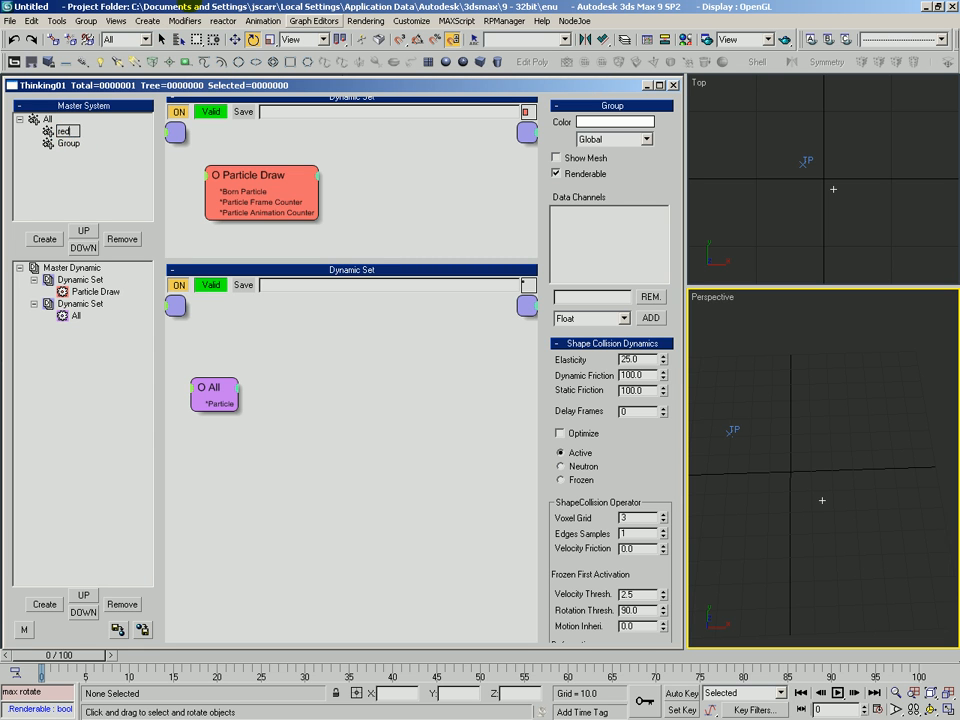
Step: Set the red group's display color to pure red (RGB 255, 0, 0)
left_click(608, 121)
left_click(484, 186)
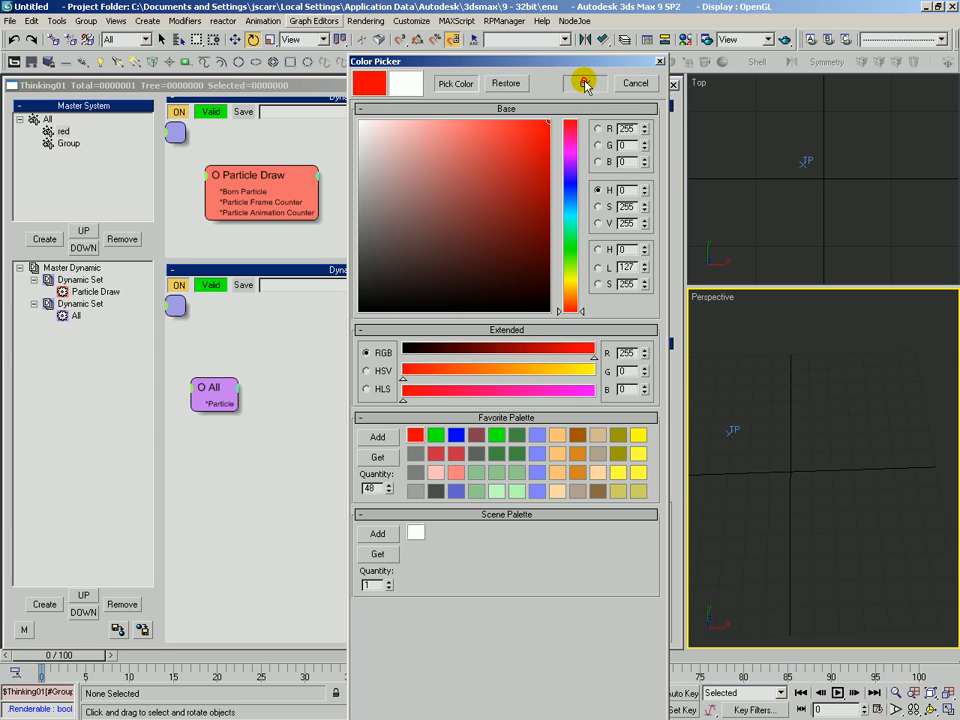
left_click(582, 81)
Step: Rename the second particle group green and set its display color to green (RGB 12, 255, 0)
left_click(68, 144)
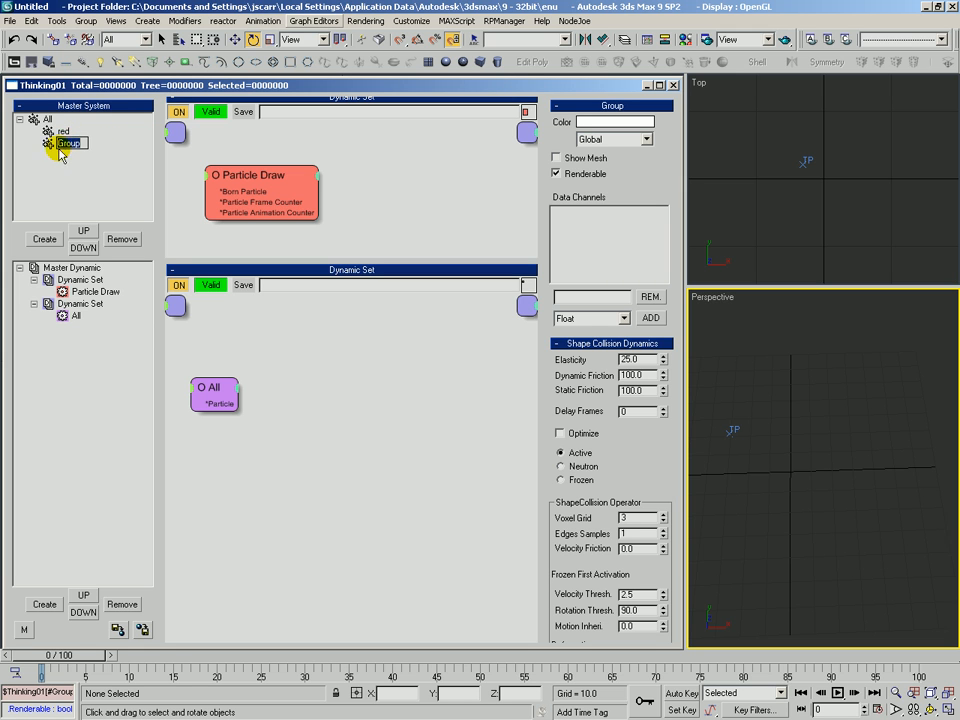
type("green")
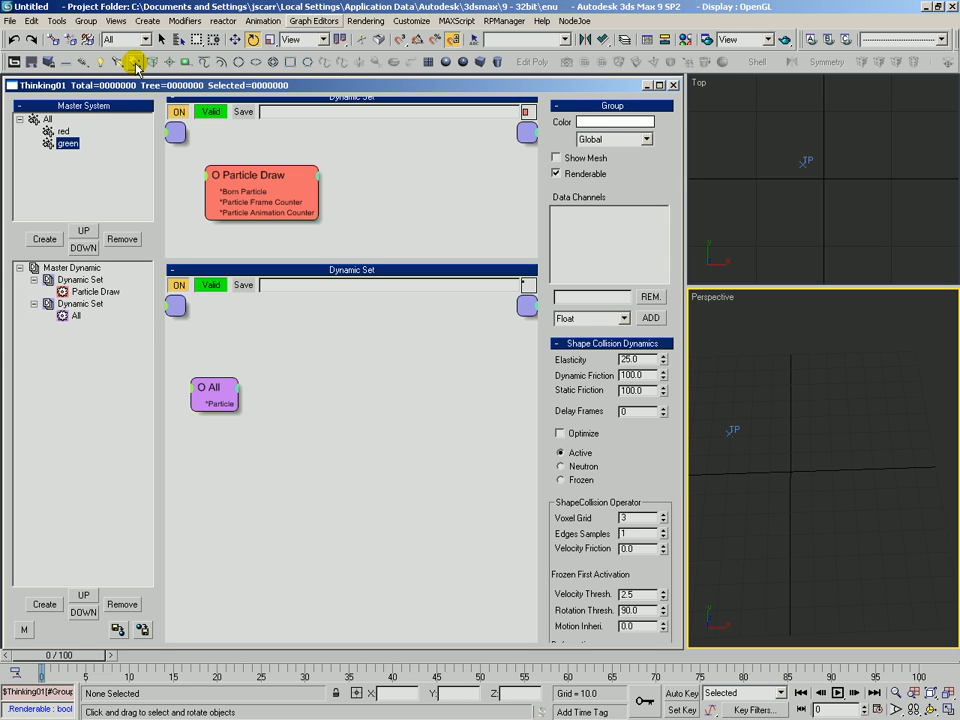
left_click(608, 121)
left_click(549, 122)
left_click(575, 247)
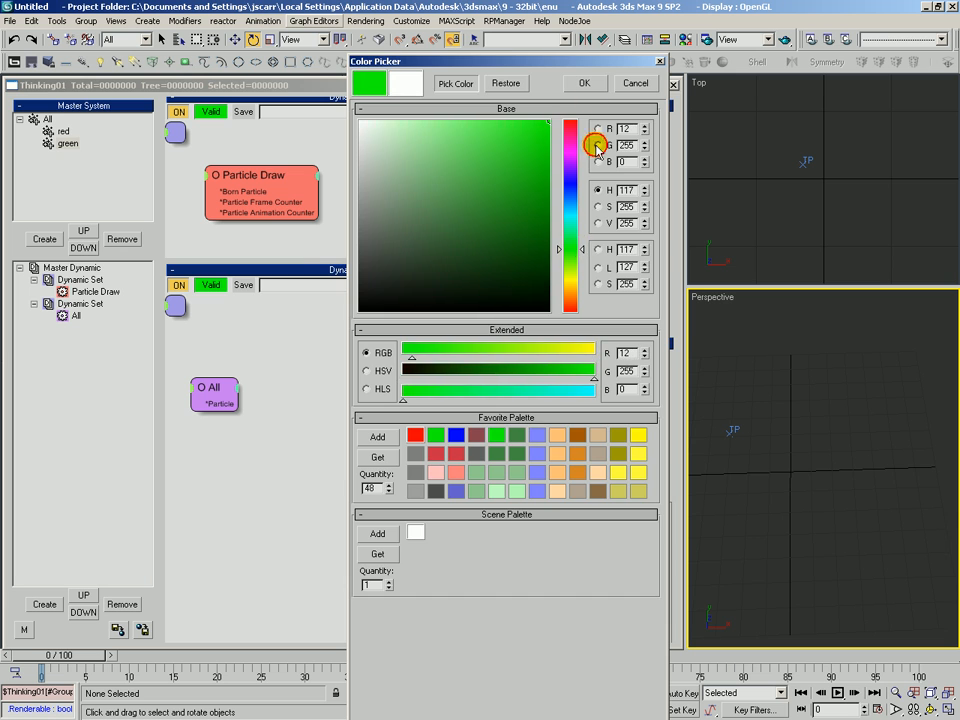
left_click(584, 83)
Step: Assign the Particle Draw operator's particles to the red group and refresh them at frame 0
left_click(317, 381)
left_click(308, 160)
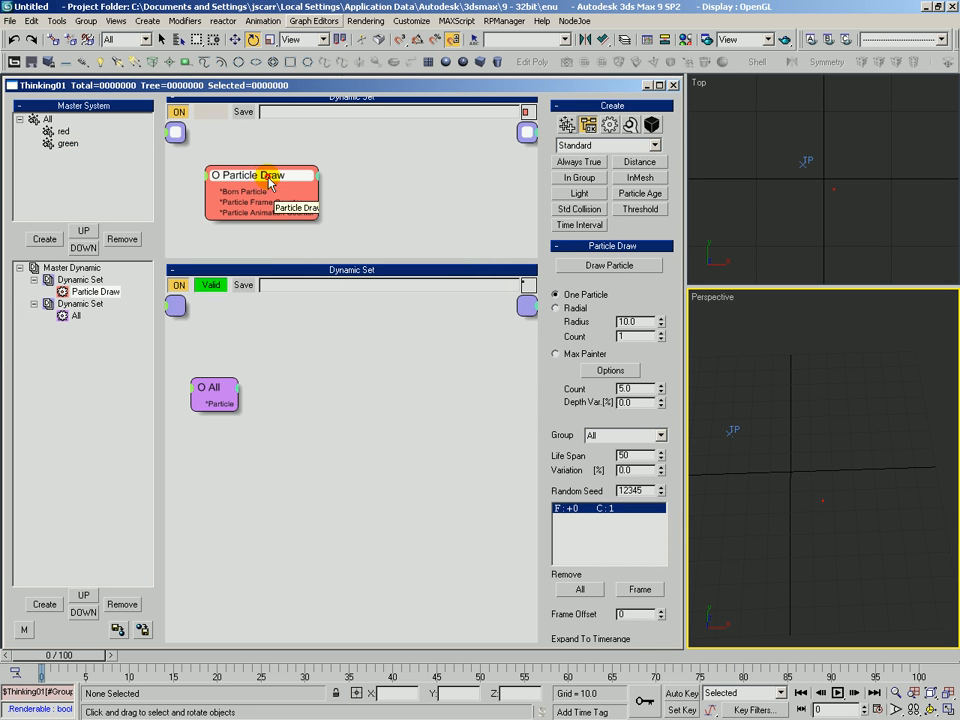
left_click(608, 436)
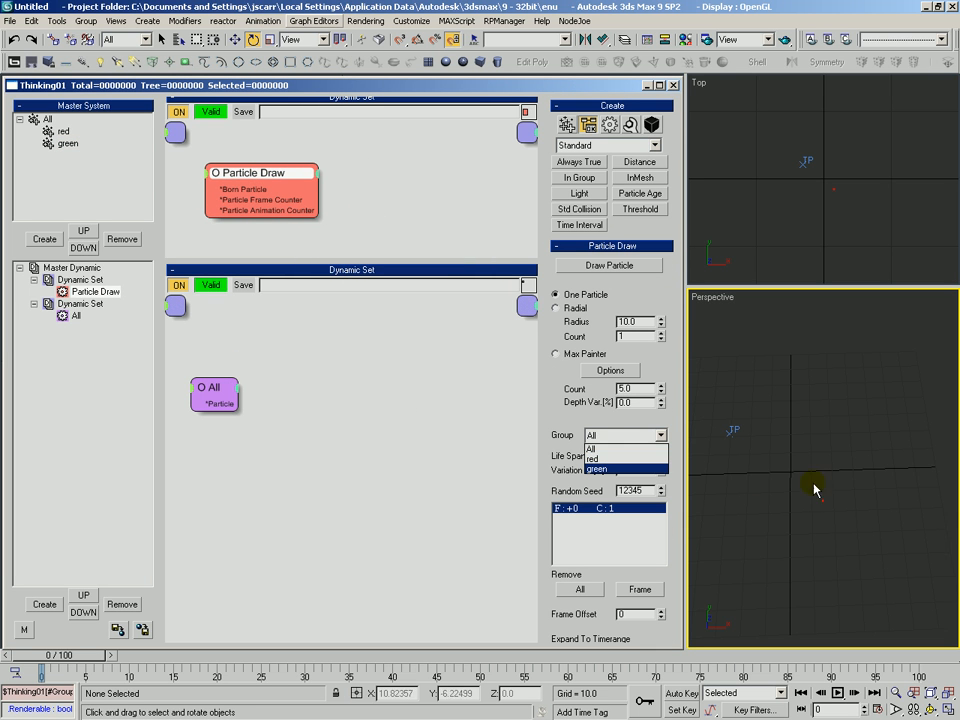
left_click(594, 459)
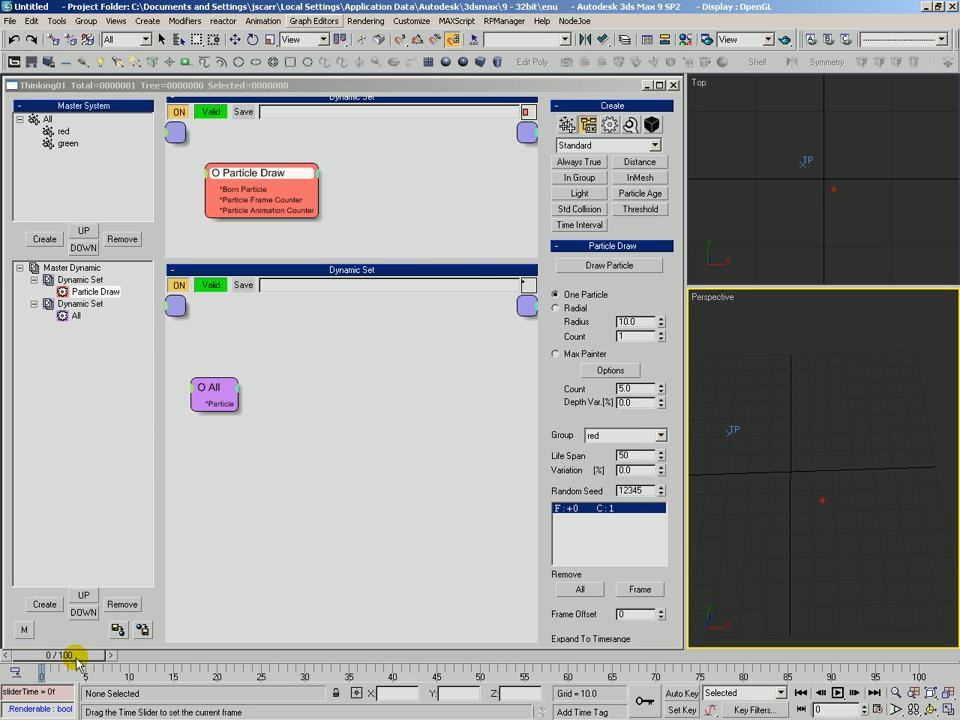
left_click(348, 190)
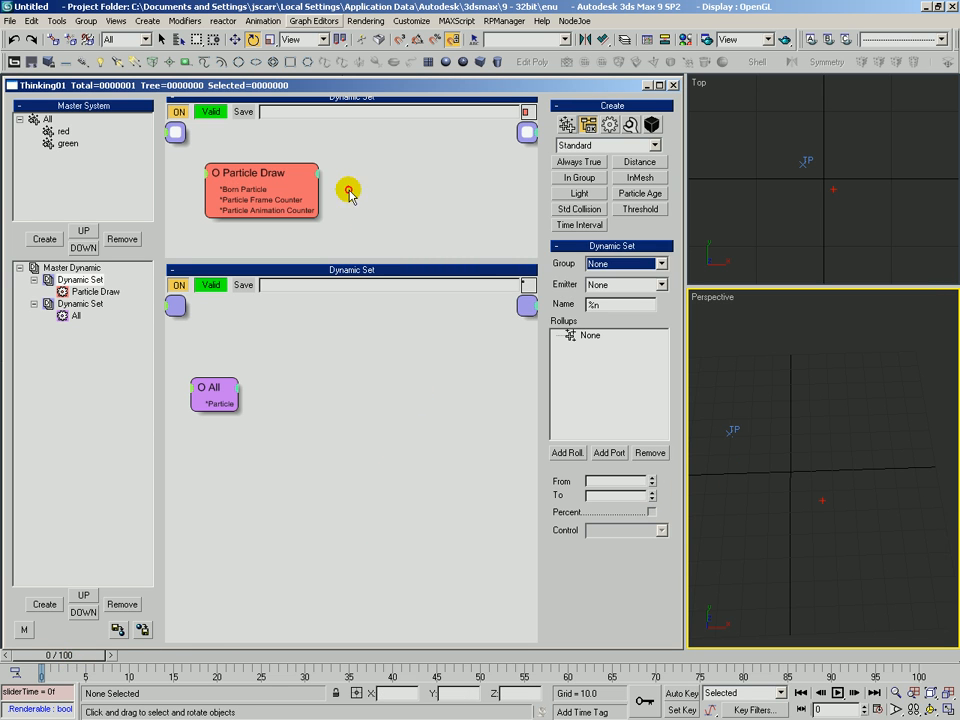
left_click(272, 192)
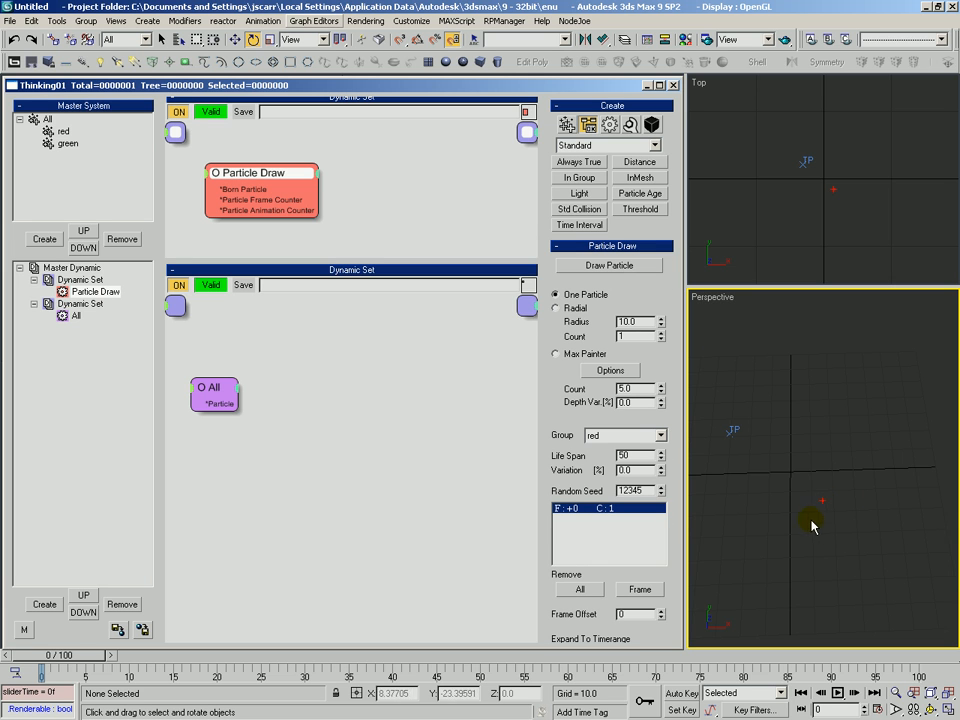
Step: Draw four more particles around the existing red one in the Perspective viewport with the Particle Draw operator
left_click_drag(300, 172, 302, 176)
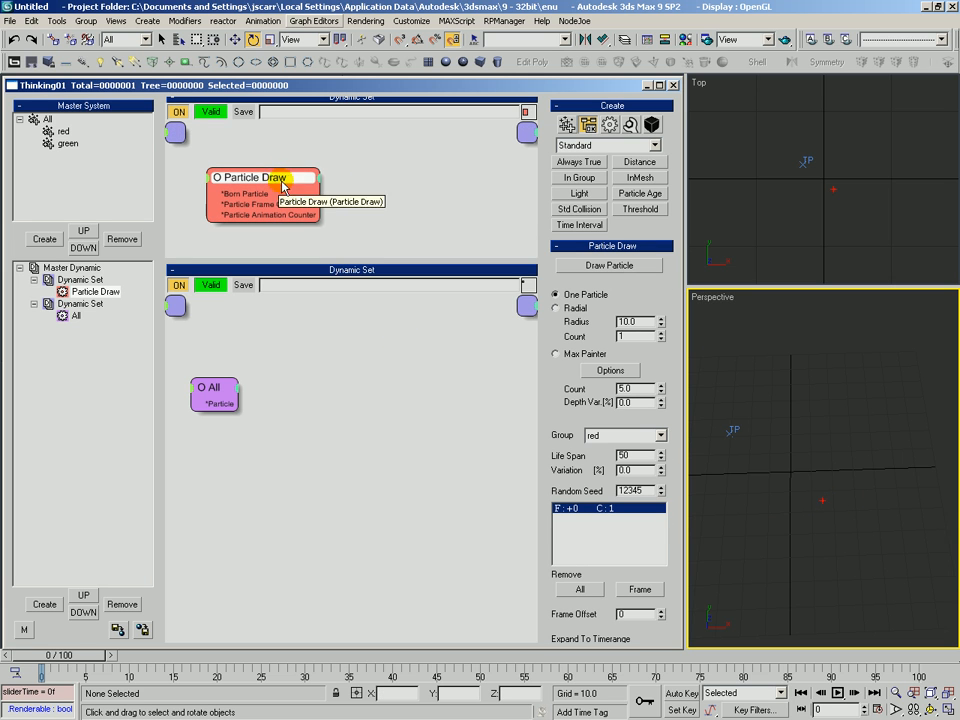
key("alt+z")
left_click_drag(836, 493, 789, 499)
key("ctrl+r")
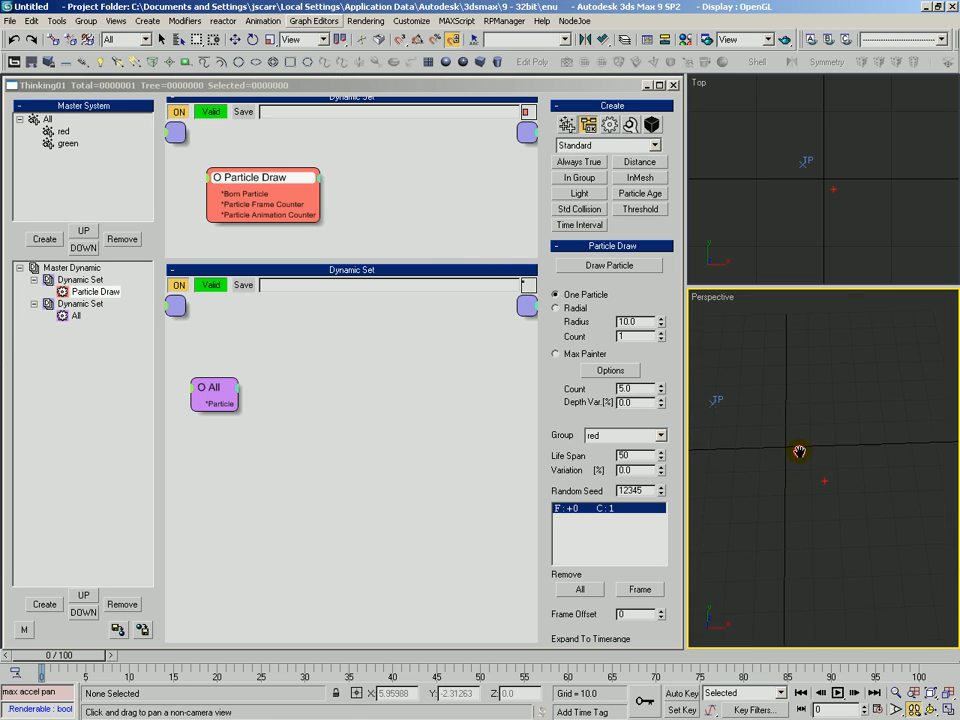
left_click_drag(373, 141, 291, 207)
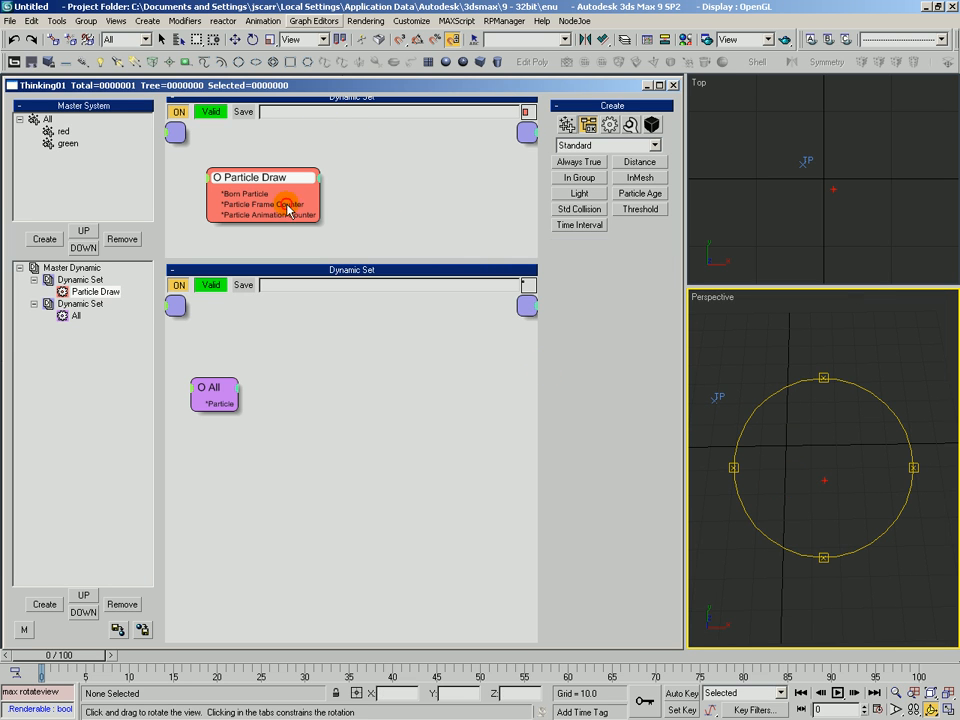
left_click(610, 266)
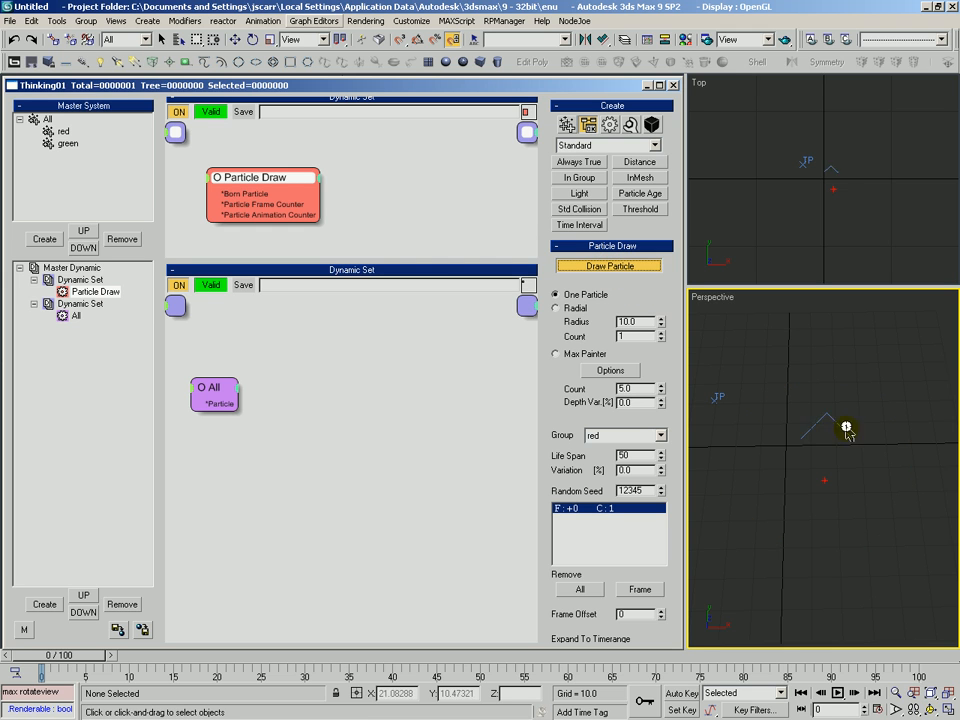
left_click(870, 471)
left_click(771, 508)
right_click(771, 508)
left_click_drag(283, 185, 284, 183)
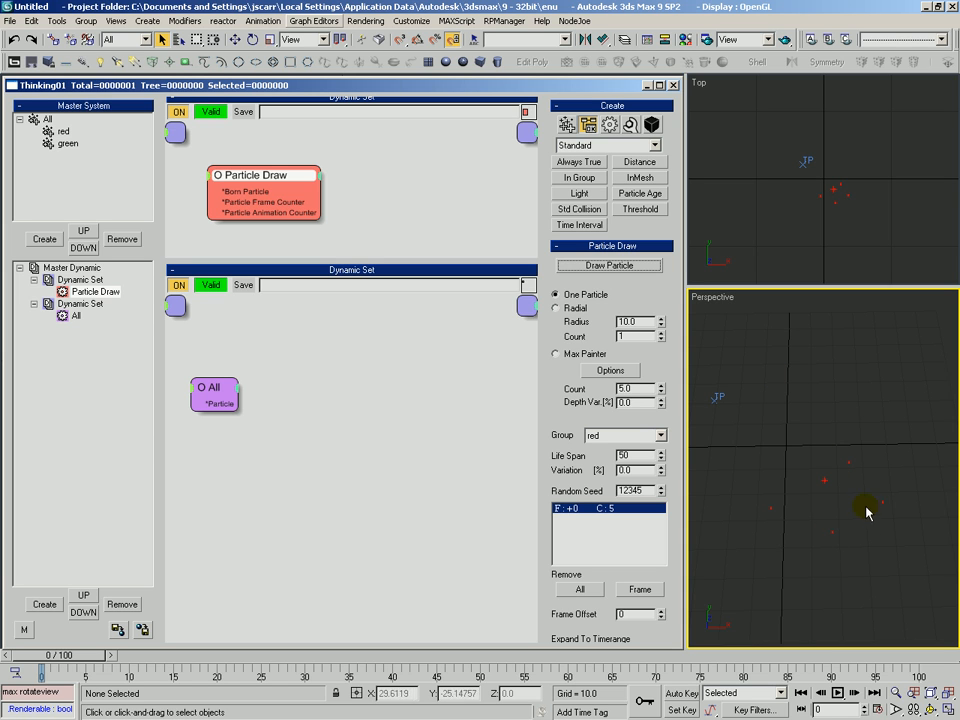
Step: Deselect and reselect the Particle Draw operator to compare how its particles display in the viewport
left_click(385, 171)
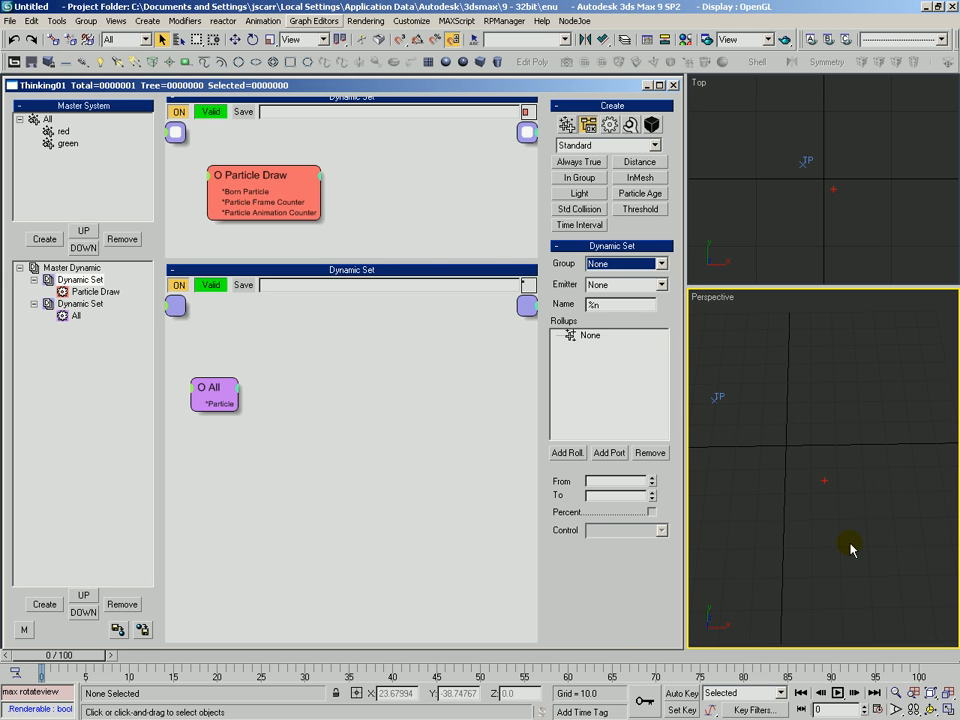
left_click(279, 170)
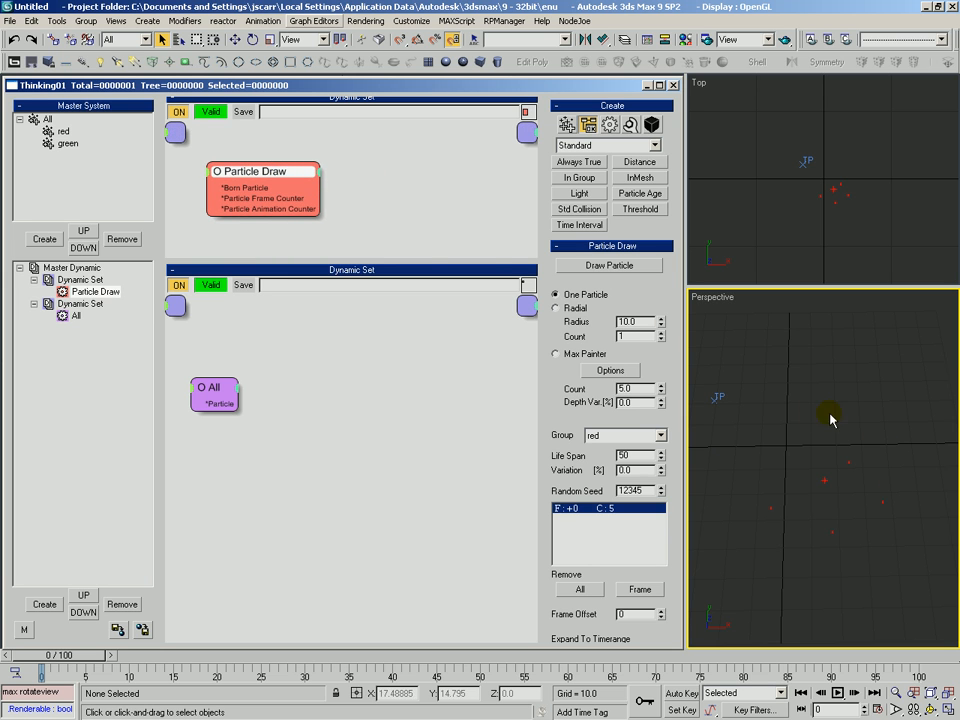
left_click(271, 171)
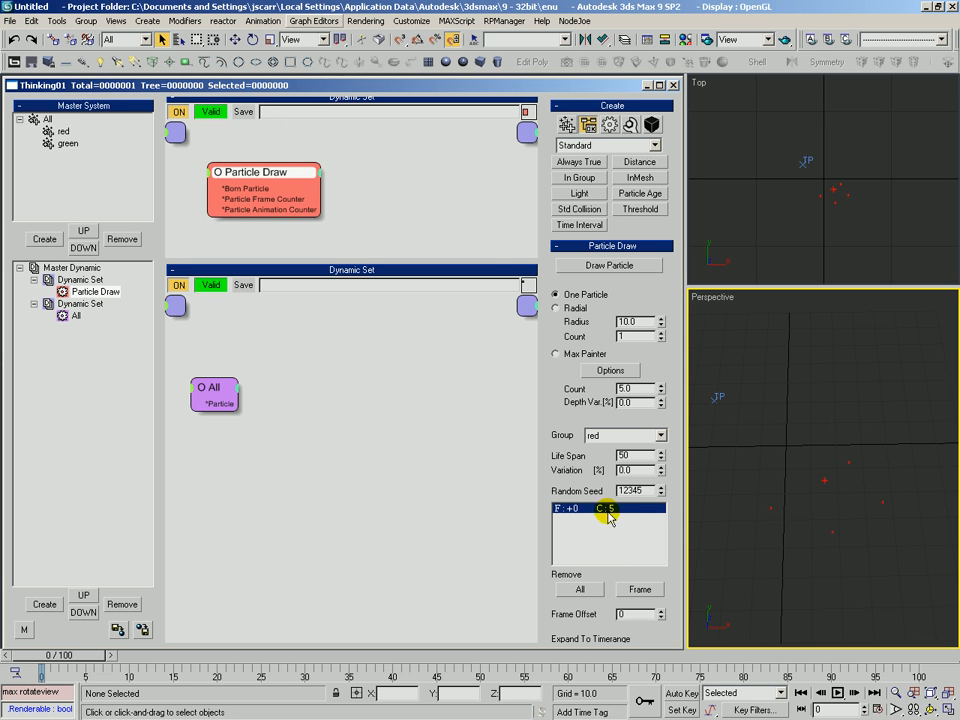
Step: Remove all drawn particles, draw a single new one in the Perspective viewport and refresh it at frame 0
left_click(580, 589)
left_click(566, 266)
left_click(835, 494)
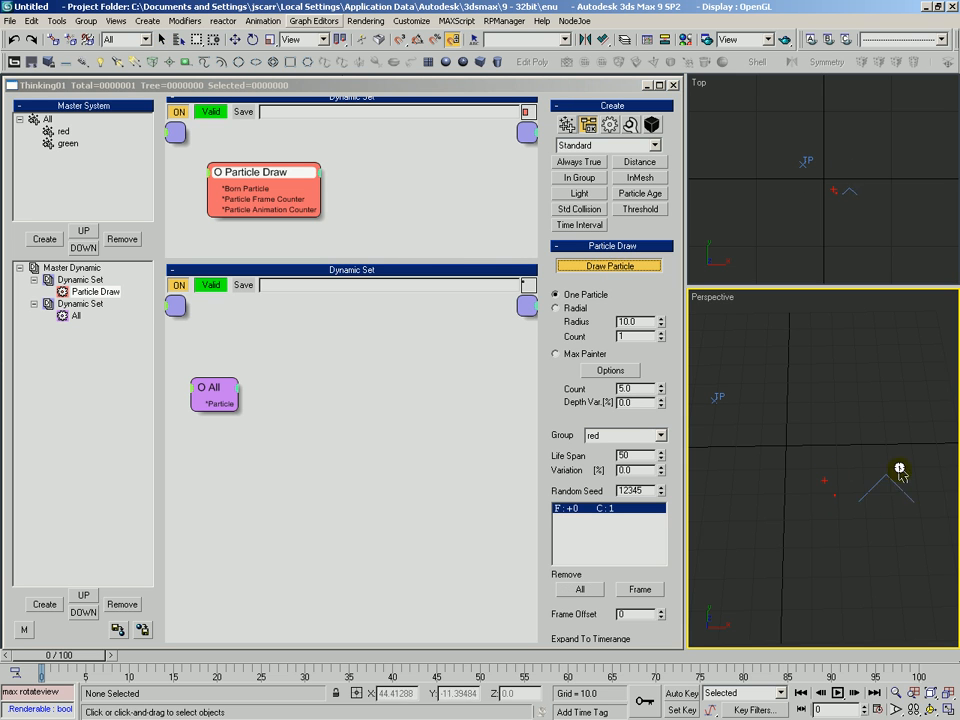
left_click_drag(96, 657, 76, 660)
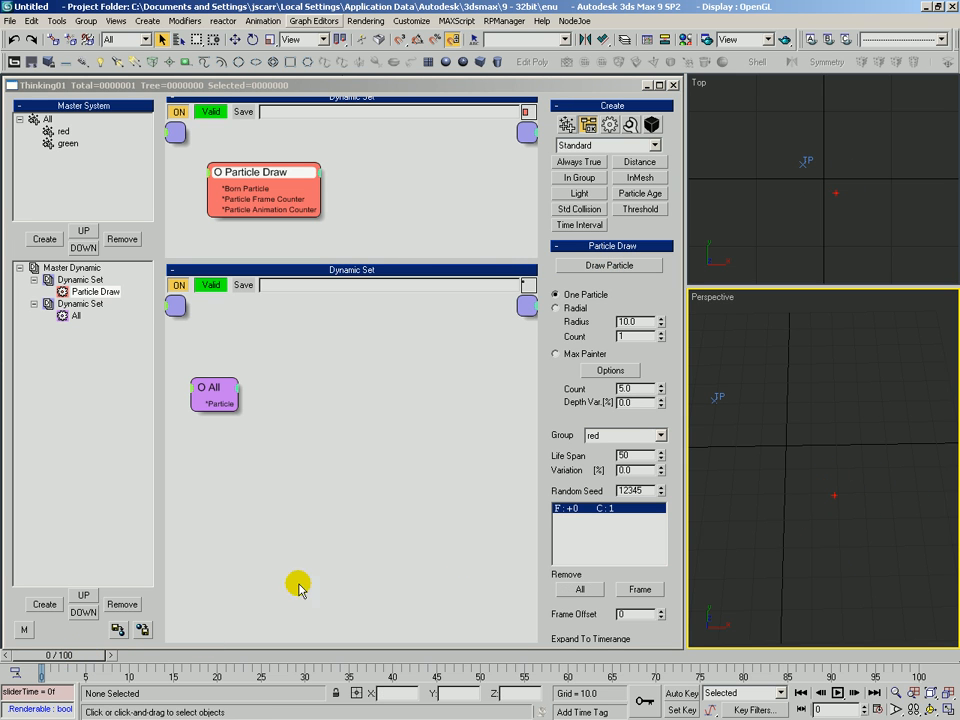
middle_click_drag(747, 395, 814, 417)
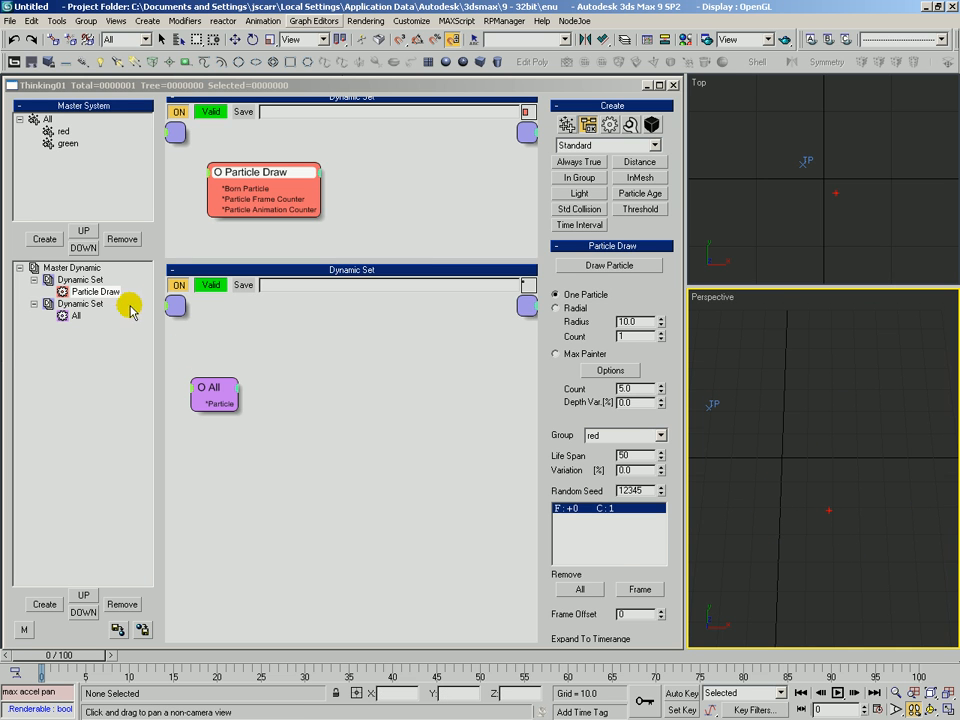
Step: Check the Edit on the fly option in the Master Dynamic settings and return to the Particle Draw operator
left_click(86, 267)
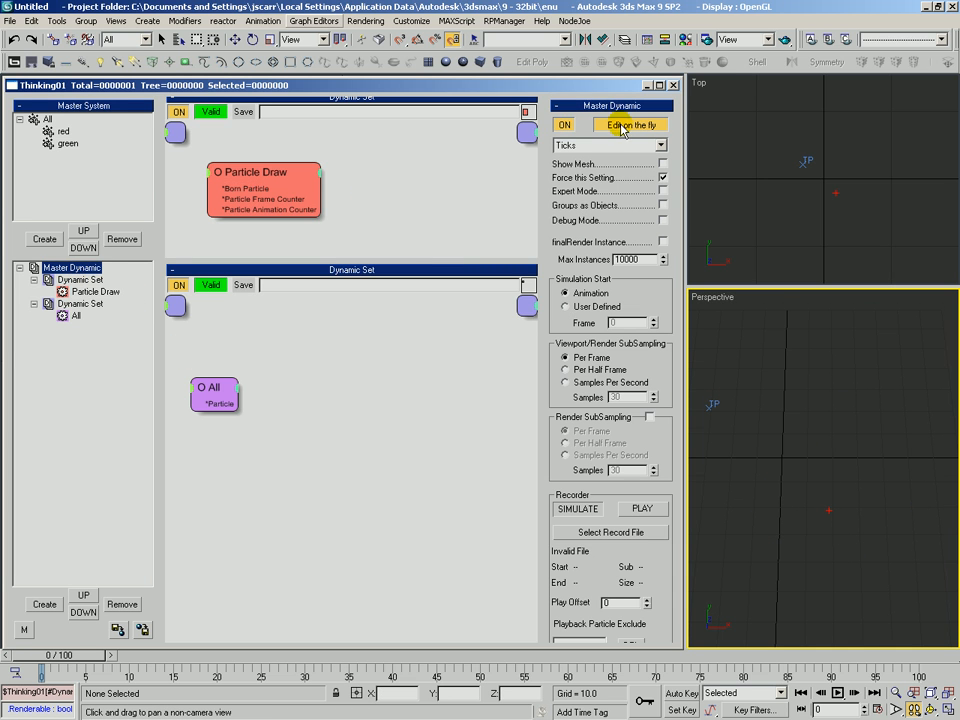
left_click(498, 410)
left_click(302, 200)
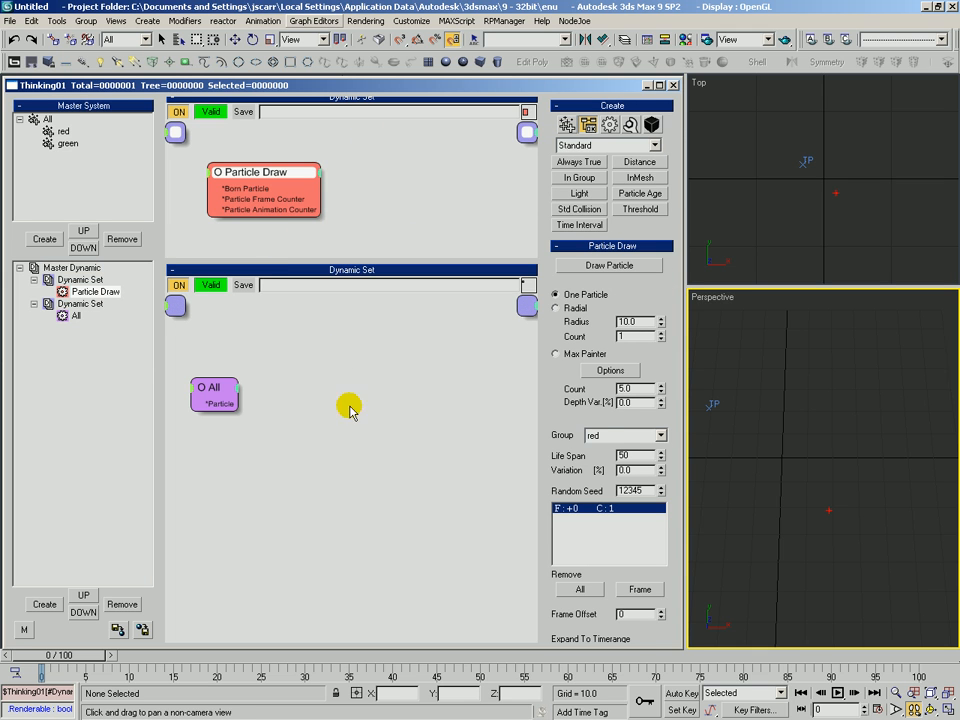
Step: Add a Velocity operator to the first Dynamic Set and connect Particle Draw's Born Particle output to its Particle input
left_click(611, 126)
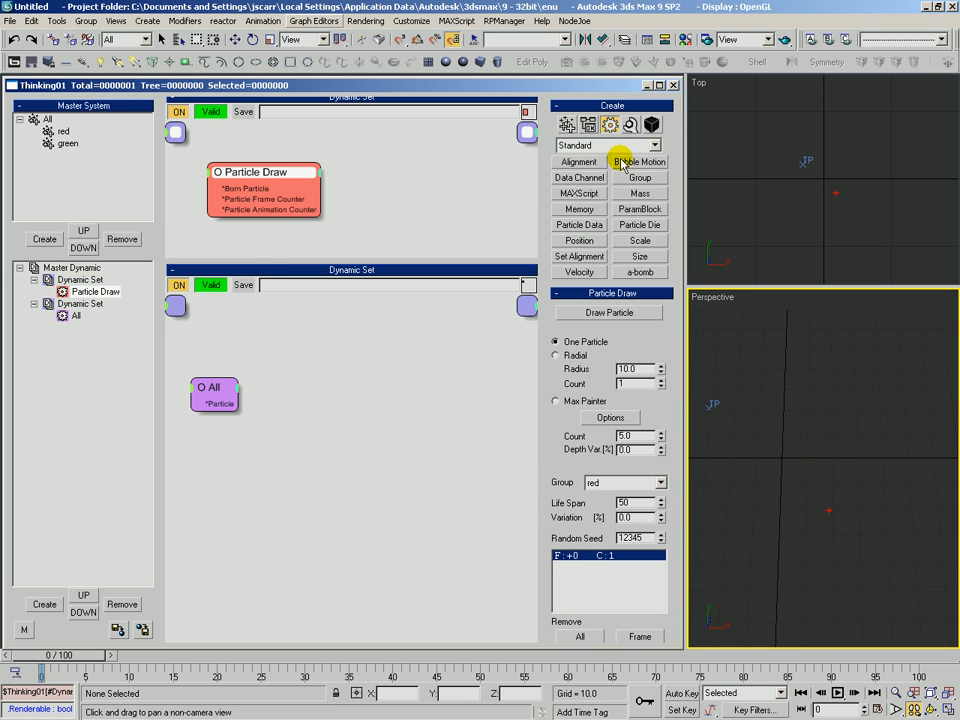
left_click(580, 272)
left_click(412, 178)
mouse_move(398, 172)
left_mouse_down()
mouse_move(408, 171)
mouse_move(330, 196)
mouse_move(264, 188)
mouse_move(284, 171)
left_mouse_up()
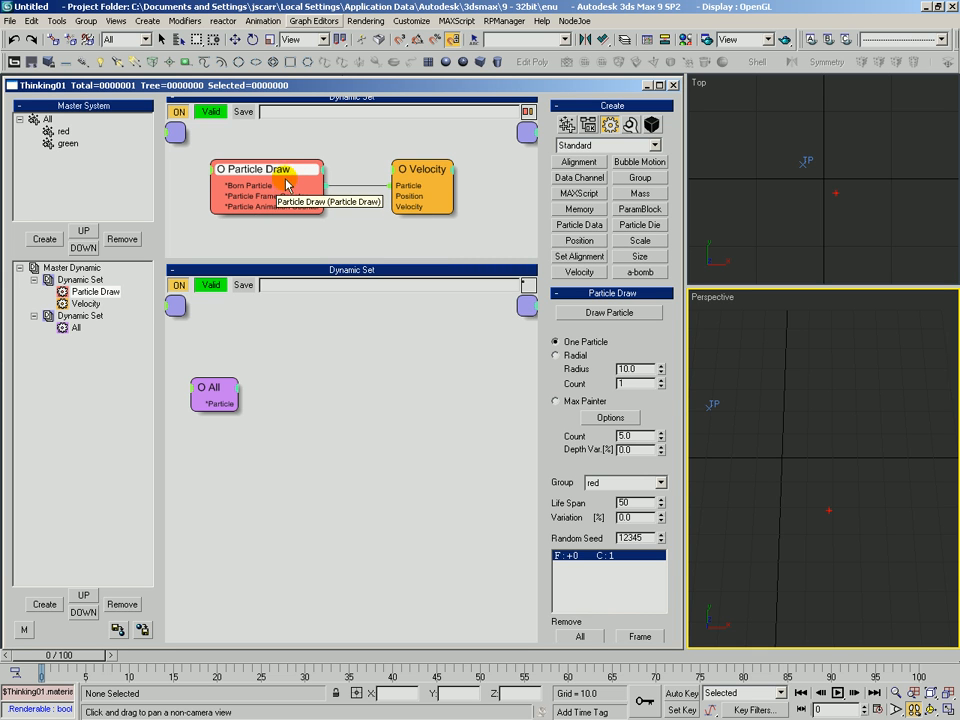
left_click(414, 172)
left_click_drag(415, 171, 440, 168)
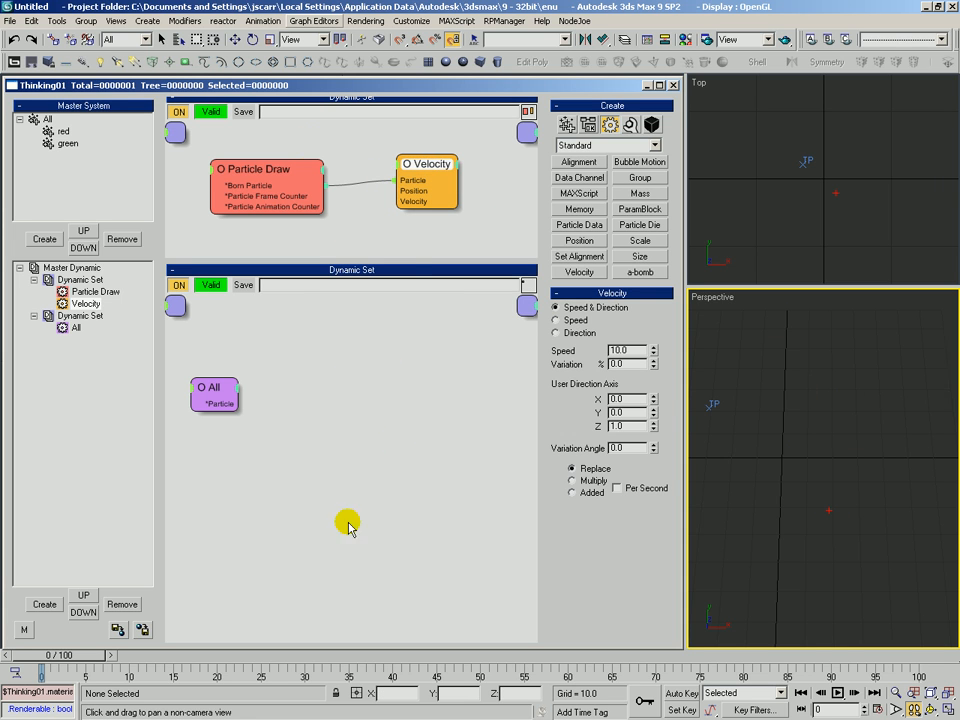
left_click_drag(429, 166, 421, 164)
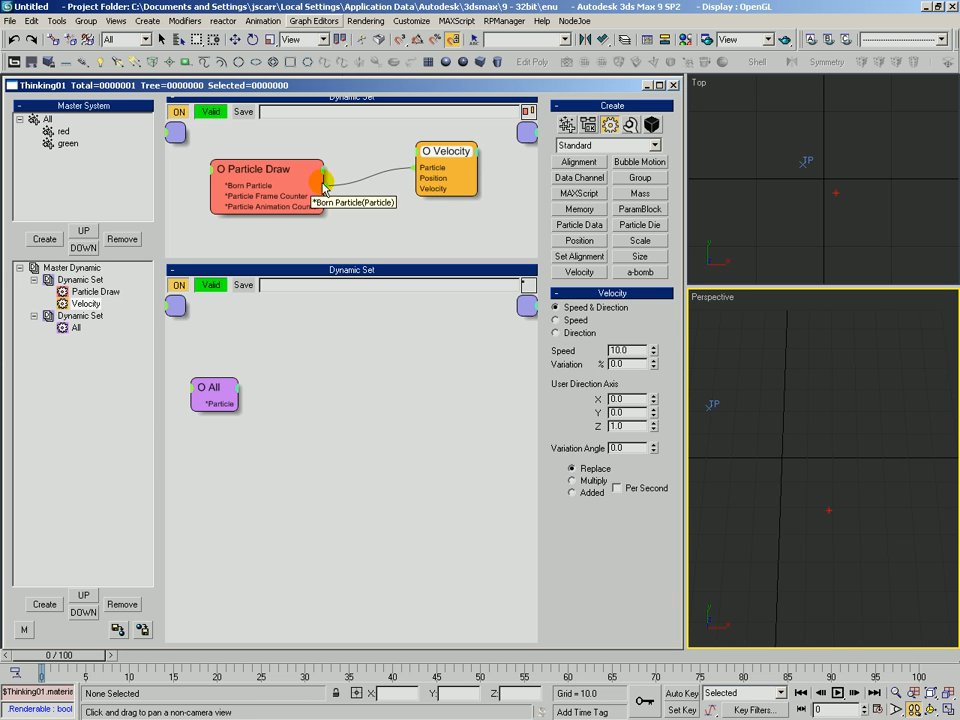
left_click(408, 216)
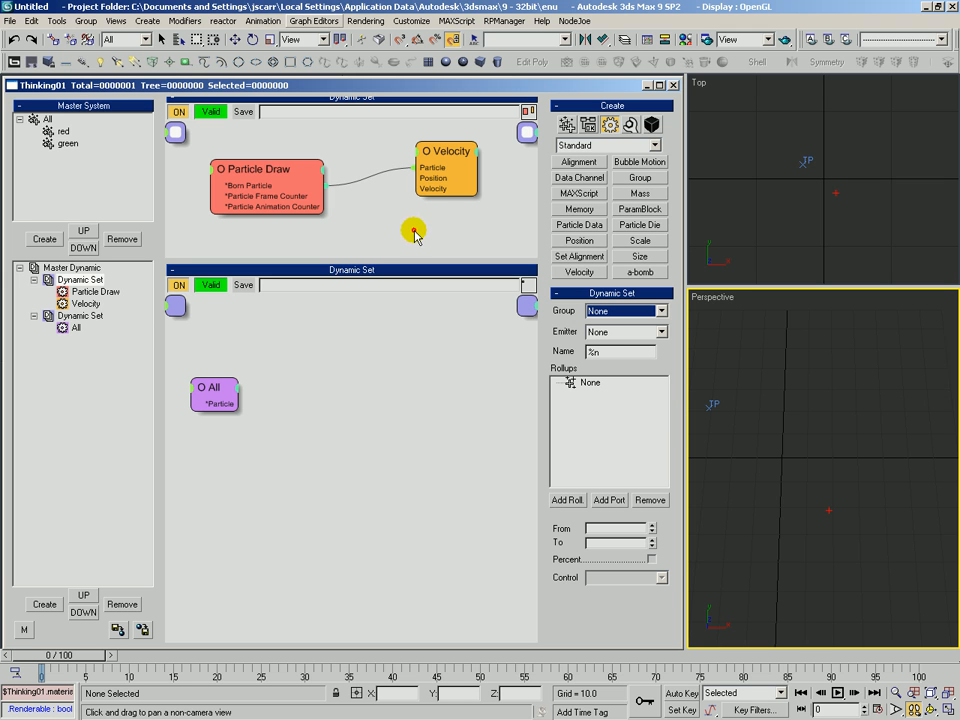
left_click_drag(441, 152, 431, 156)
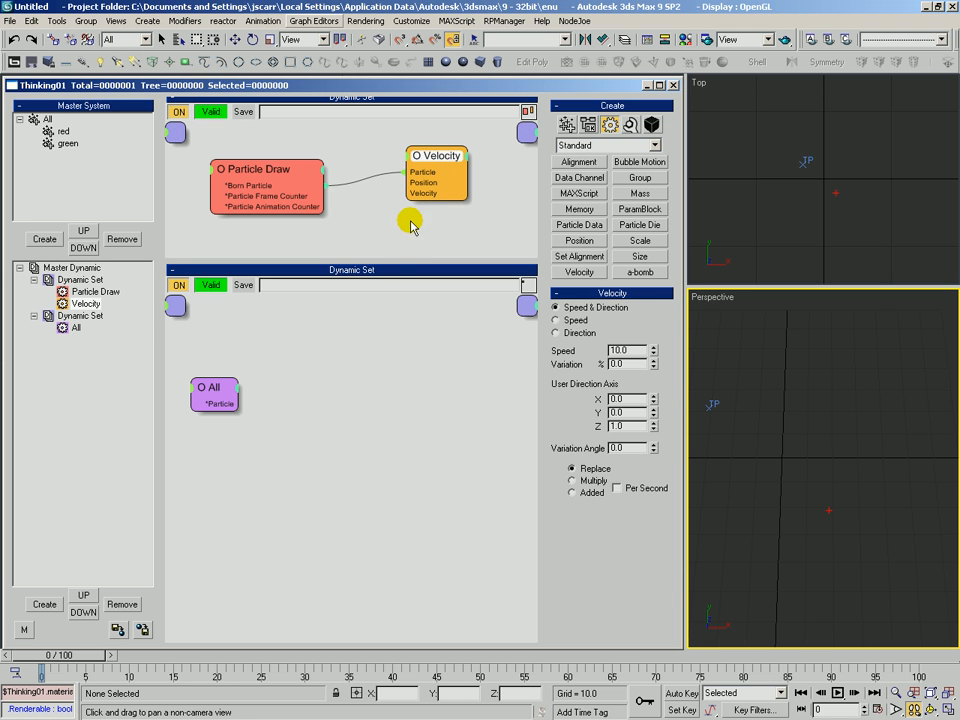
left_click_drag(260, 186, 270, 187)
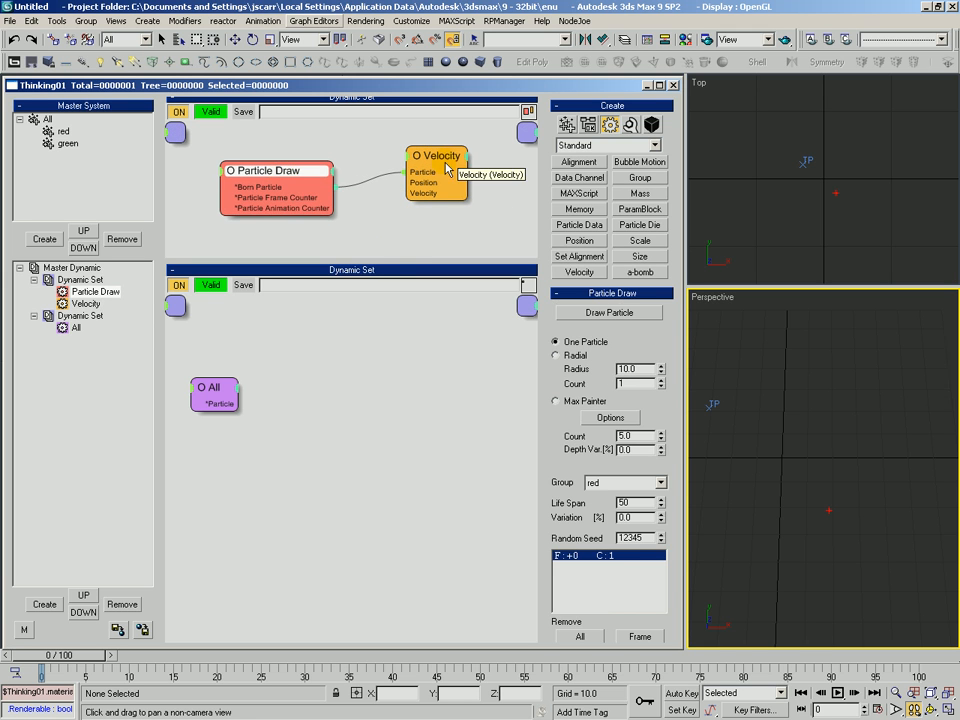
Step: Set the Velocity operator's user direction axis to Y 1 and Z 0
left_click_drag(444, 168, 440, 175)
left_click_drag(636, 412, 585, 418)
type("1")
left_click_drag(630, 426, 575, 425)
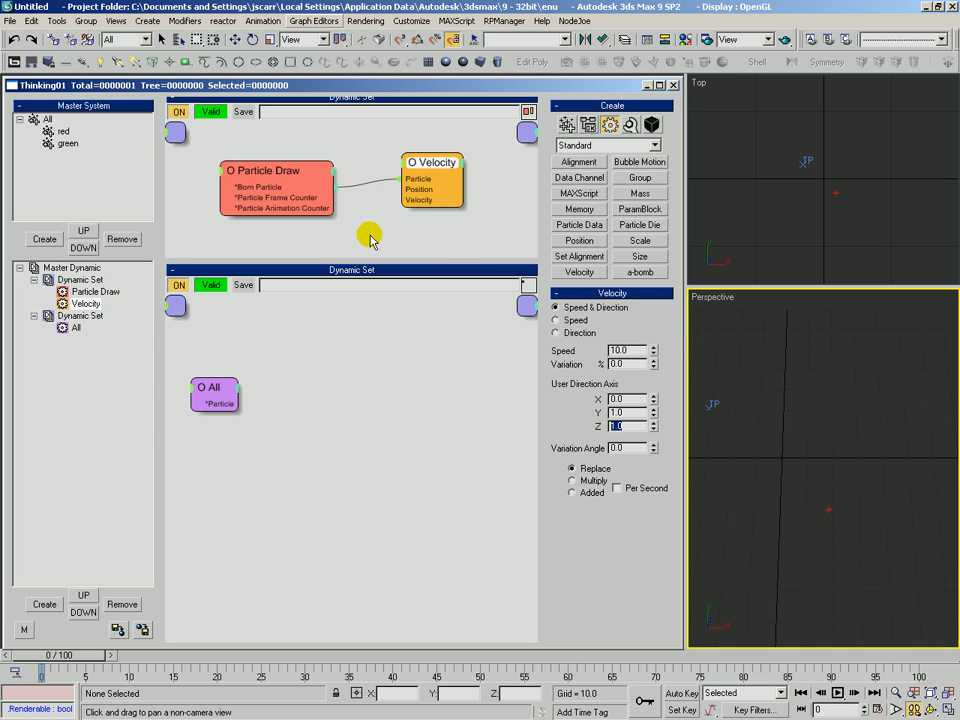
Step: Preview the particle's motion up to frame 14 and increase the Velocity operator's speed
middle_click_drag(830, 448, 806, 480)
scroll(805, 440, "down", 1)
scroll(806, 480, "down", 1)
key("ctrl+r")
left_click_drag(81, 647, 212, 656)
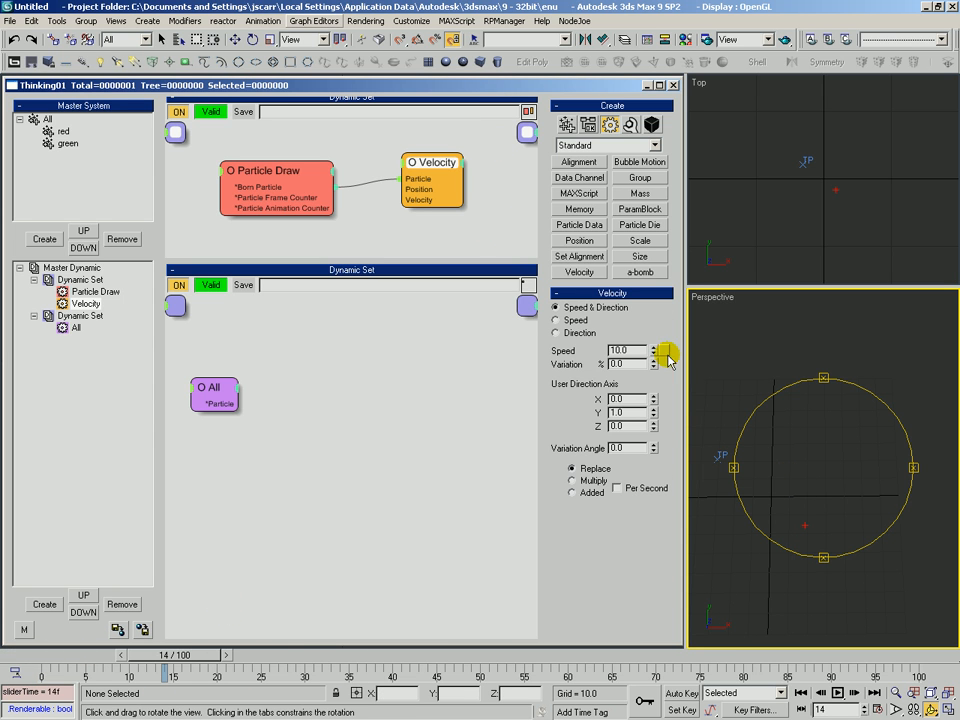
double_click(628, 350)
Step: Add a Time Interval condition to the second Dynamic Set and arrange it above the All node
left_click(317, 368)
left_click_drag(216, 392, 223, 386)
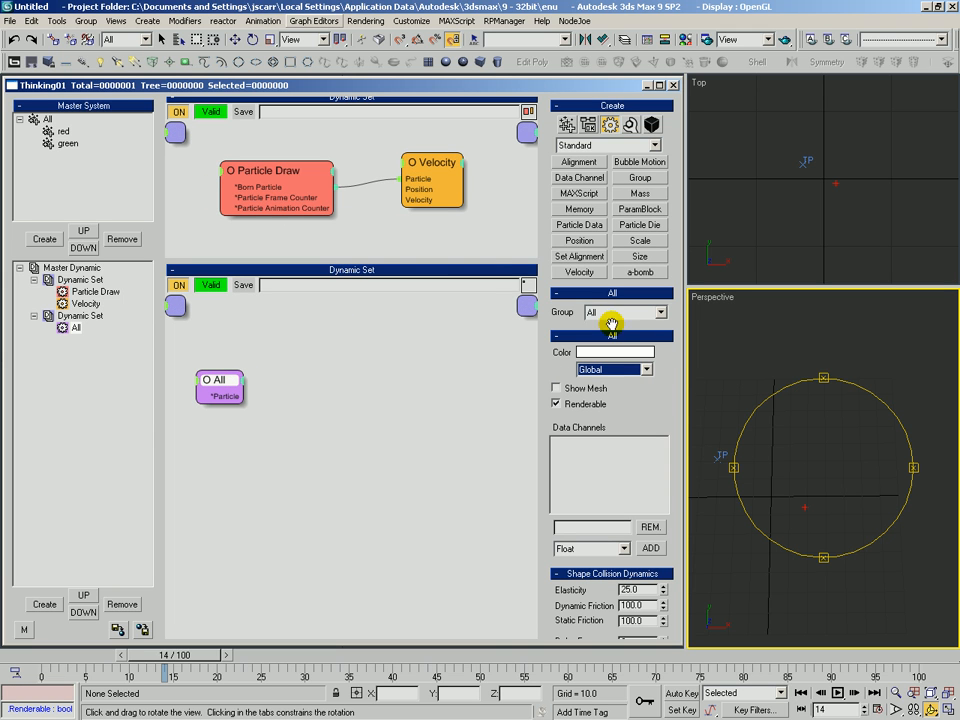
left_click_drag(221, 381, 219, 373)
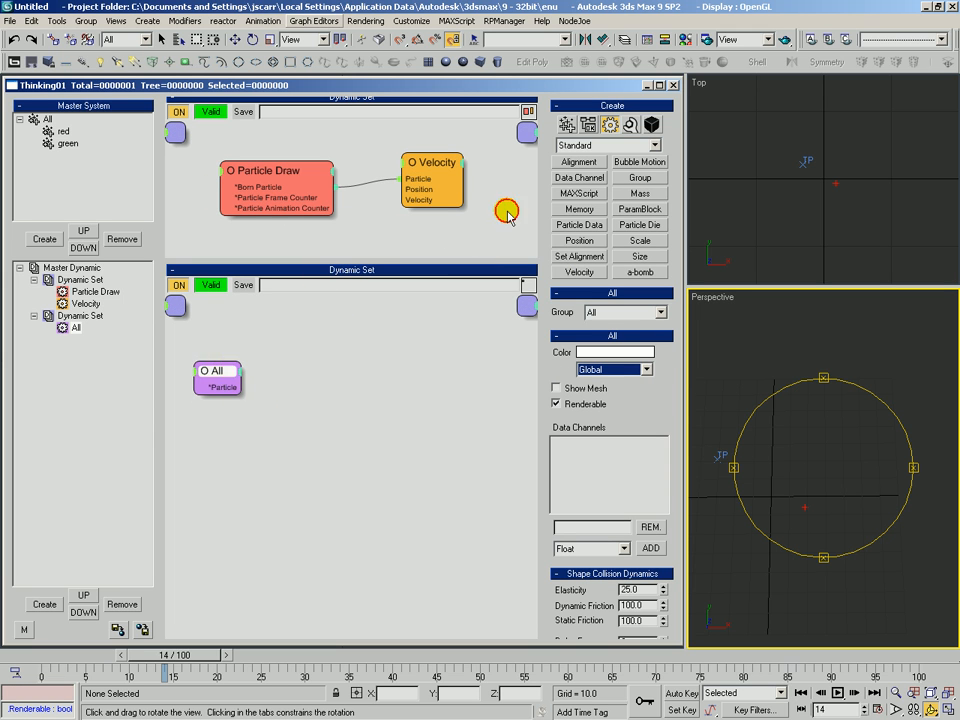
left_click(588, 125)
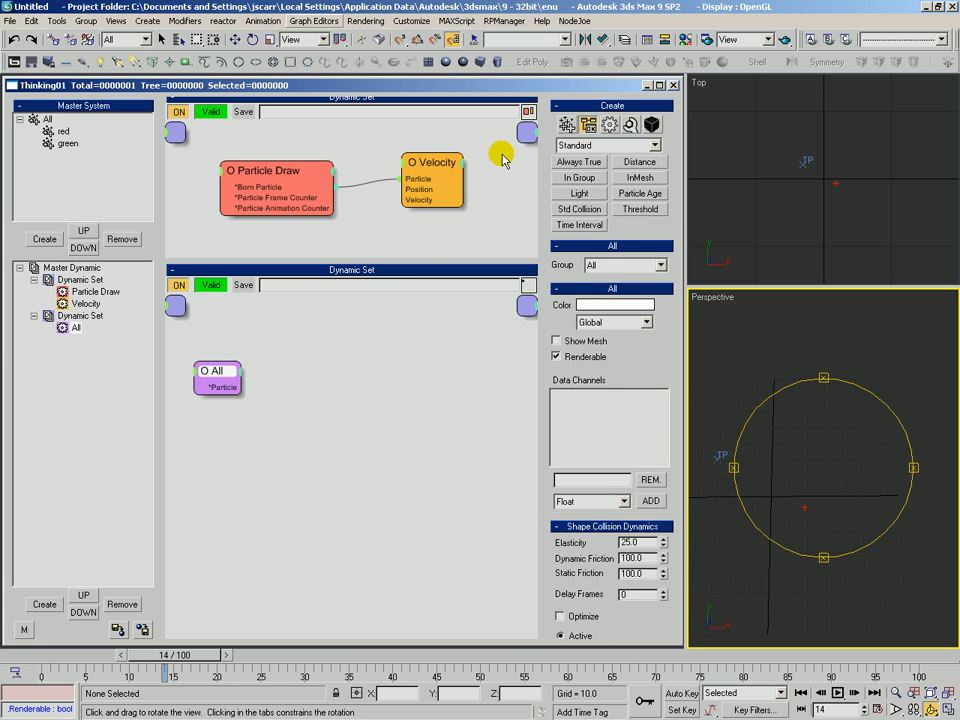
left_click_drag(234, 370, 232, 397)
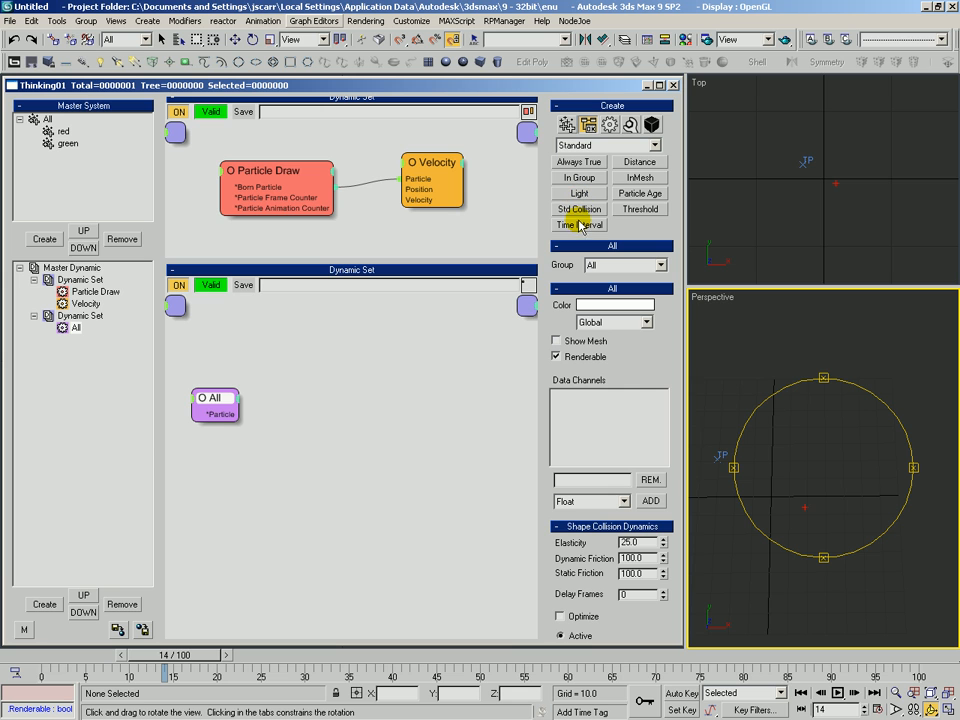
left_click(214, 336)
left_click_drag(213, 408, 228, 436)
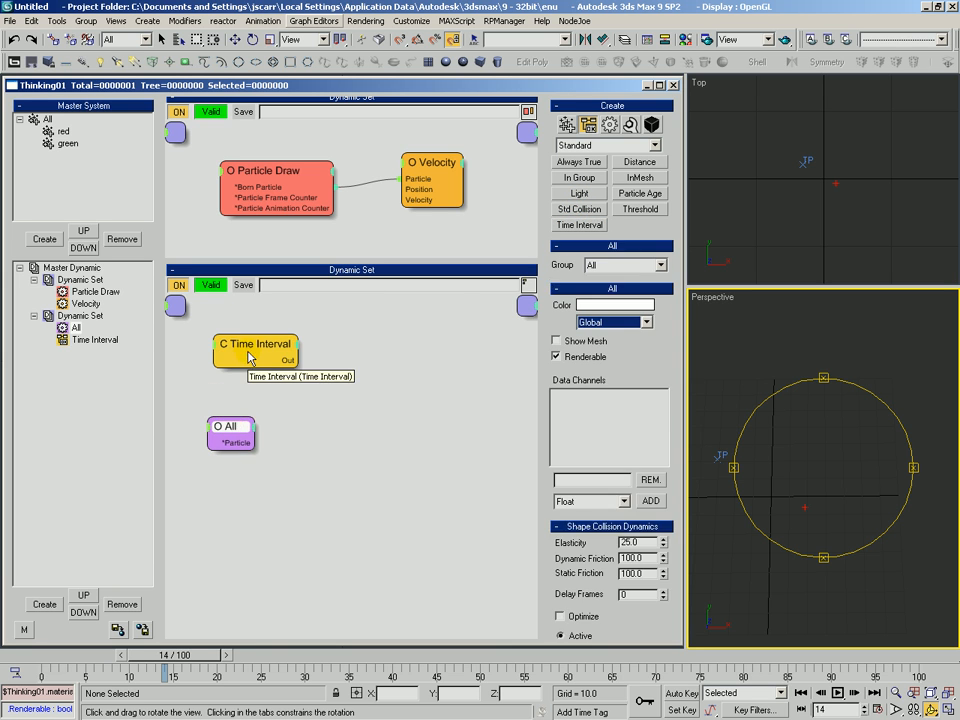
left_click_drag(243, 369, 232, 381)
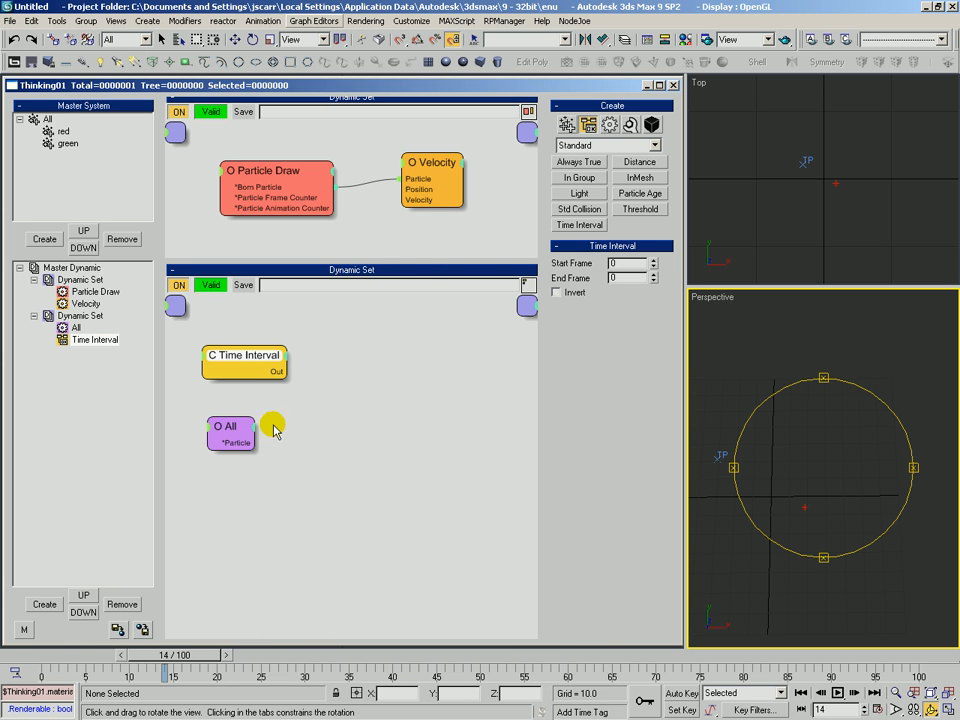
Step: Scrub the animation to frame 21 and set the Time Interval's start frame to 20 and end frame to 30
left_click(244, 364)
left_click_drag(201, 660, 231, 667)
left_click(304, 368)
left_click_drag(237, 352, 235, 356)
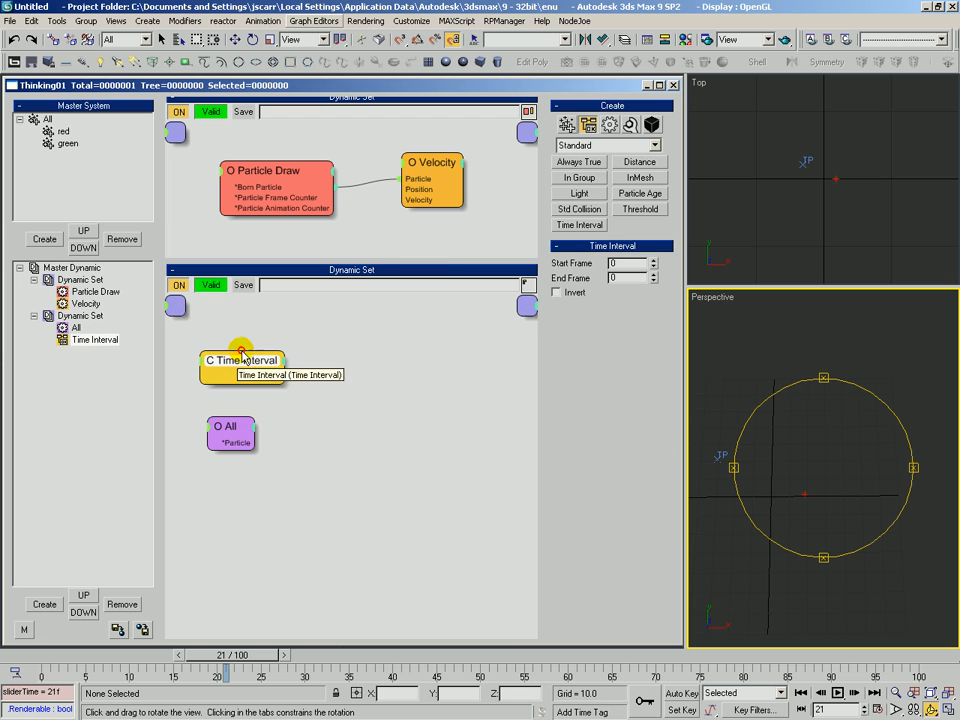
type("20")
key("Tab")
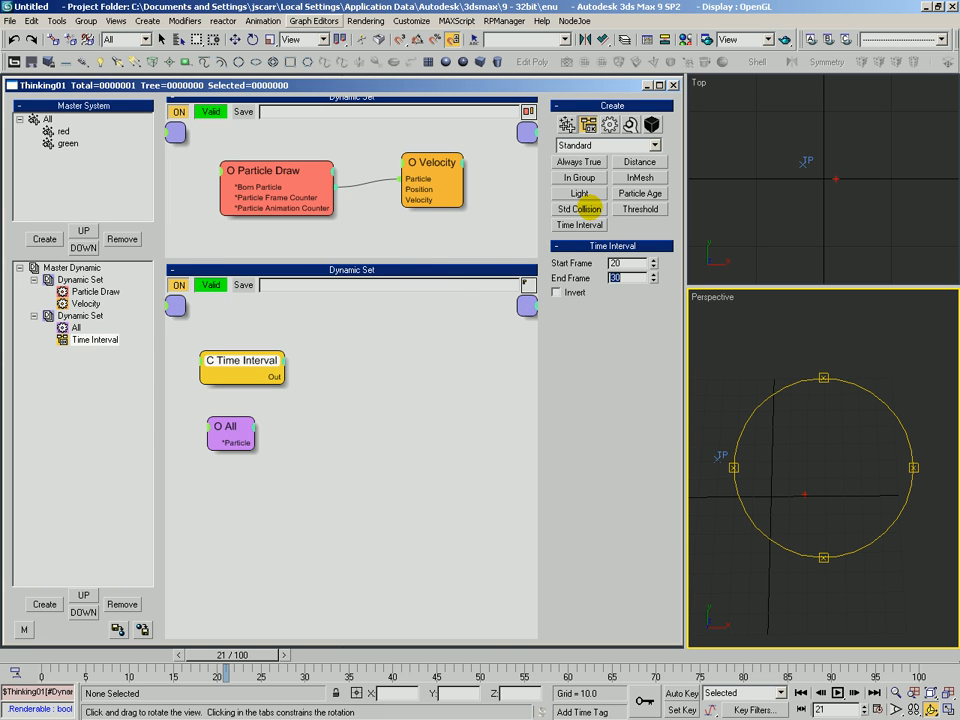
Step: Try the Time Interval's Invert option and switch it back off
left_click_drag(264, 371, 257, 369)
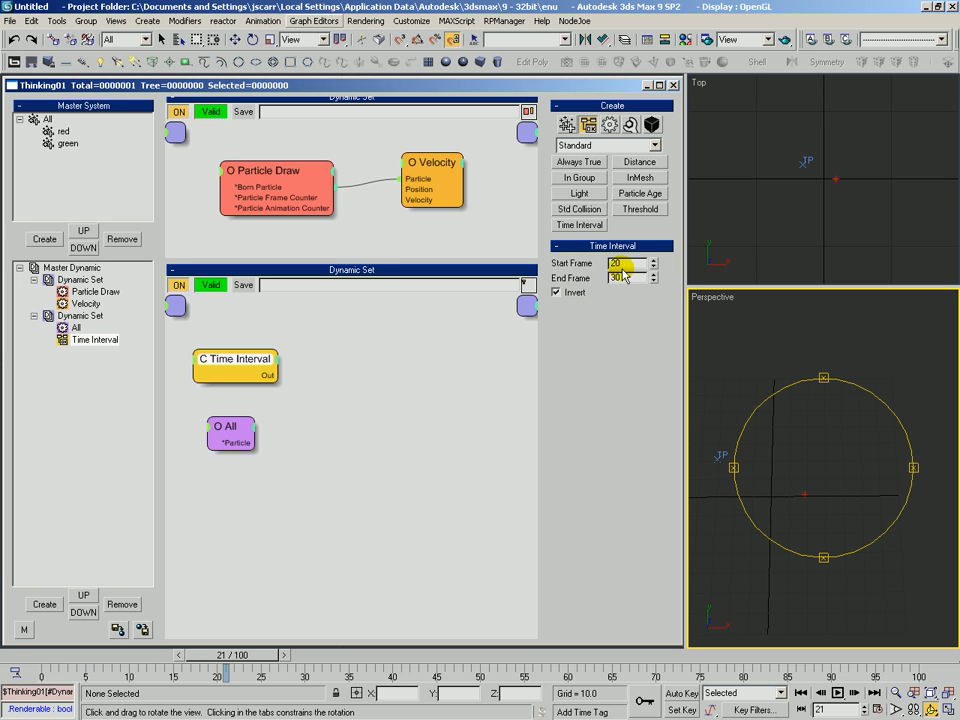
left_click(556, 292)
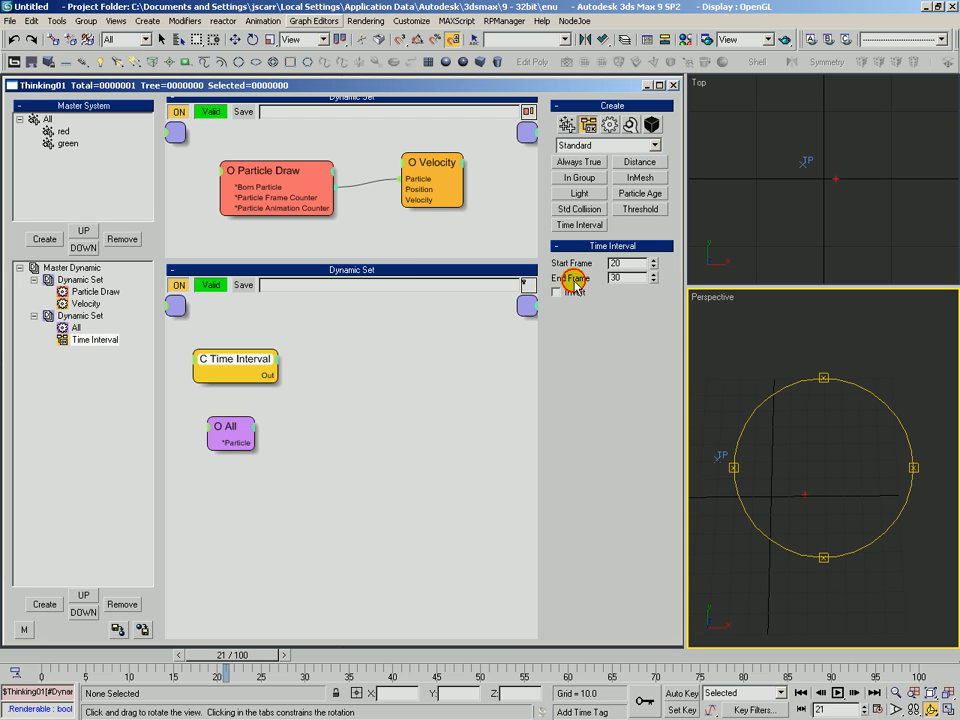
left_click_drag(262, 356, 262, 352)
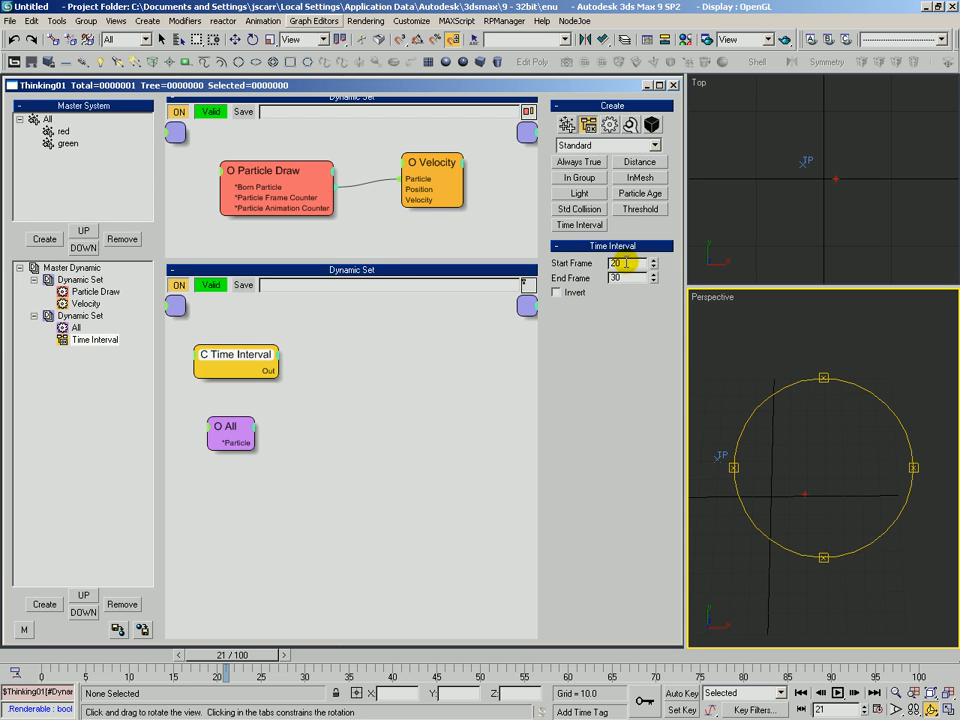
Step: Scrub the animation to frame 30, then adjust the Time Interval node's position and select the All group node
left_click_drag(225, 654, 322, 667)
left_click(290, 388)
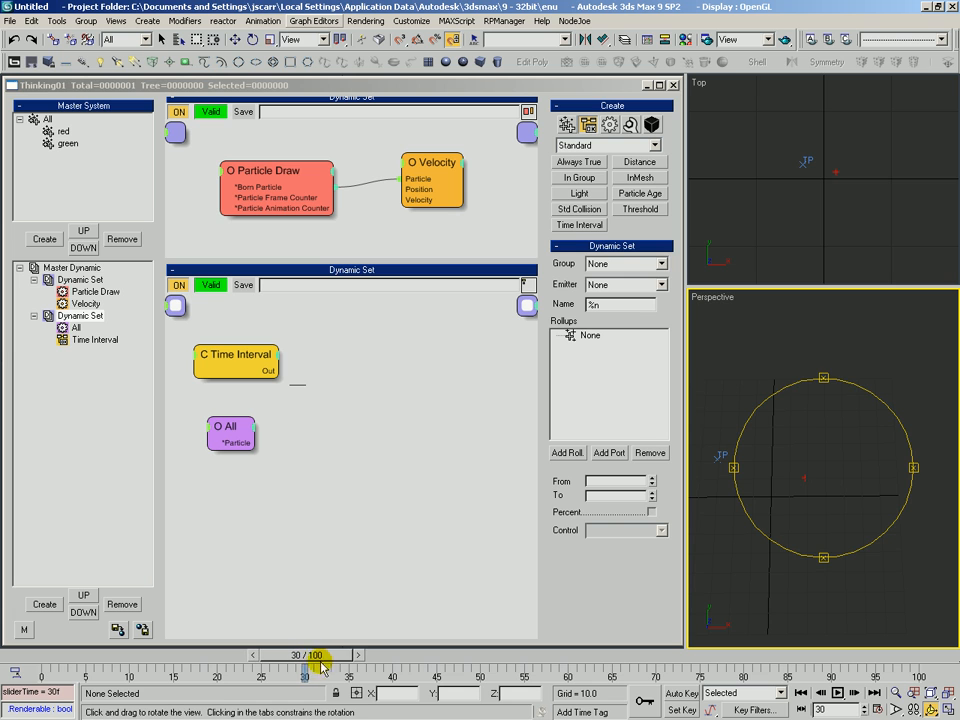
left_click_drag(262, 370, 252, 376)
left_click_drag(230, 432, 233, 429)
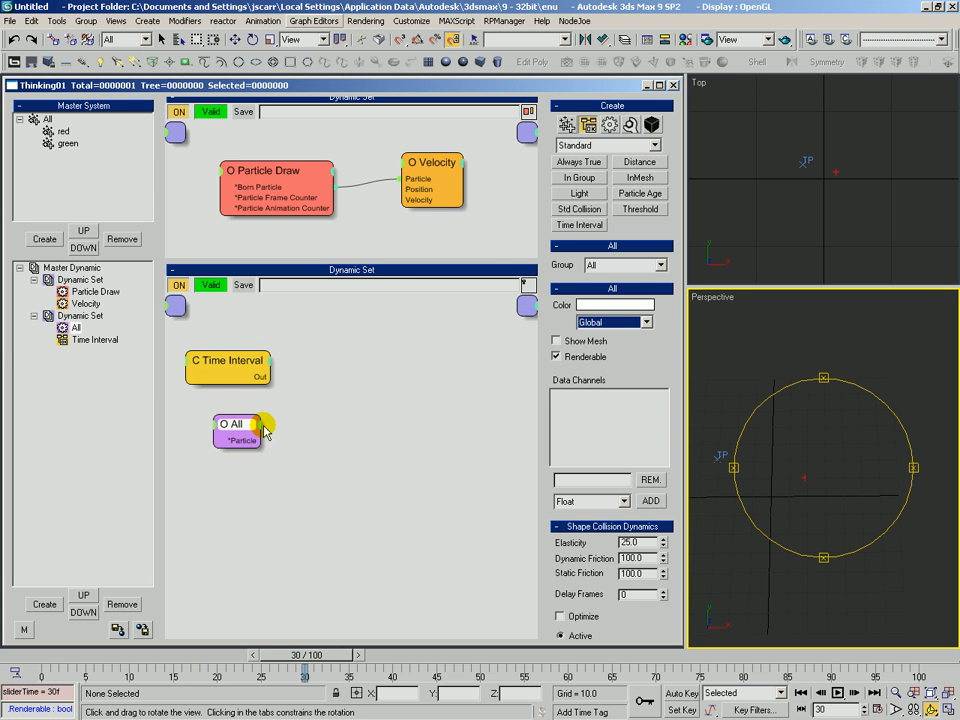
Step: Set the group node in the second Dynamic Set to the red group and nudge it below the Time Interval
left_click(576, 264)
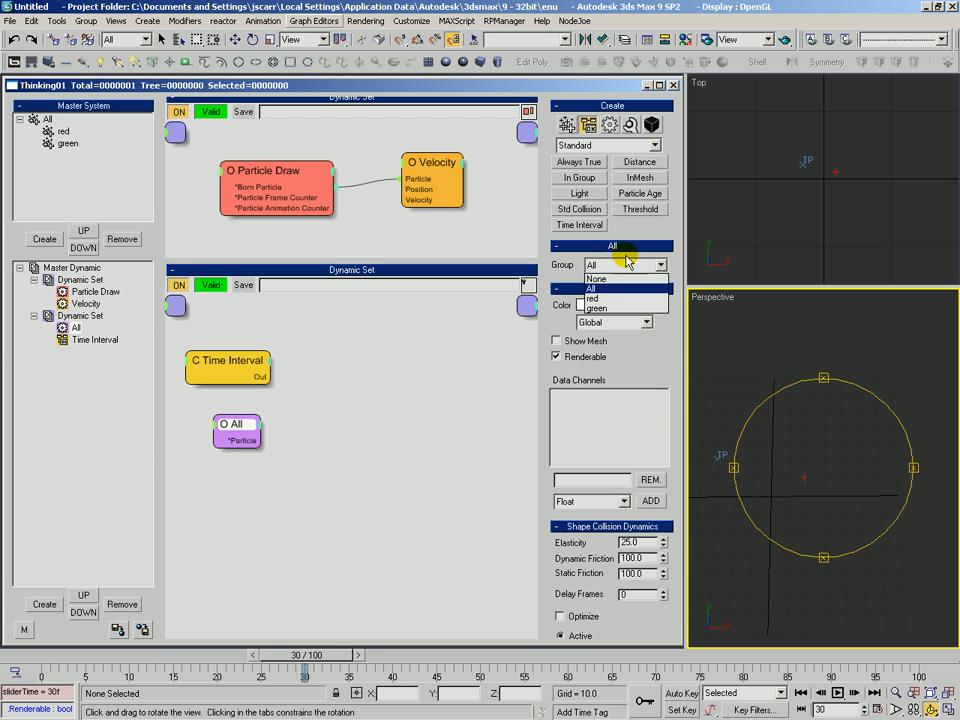
left_click(586, 302)
left_click_drag(244, 436, 240, 438)
Step: Add a Position Born generator to the second Dynamic Set, beside the Time Interval and red nodes
left_click(610, 125)
left_click(607, 145)
left_click(583, 178)
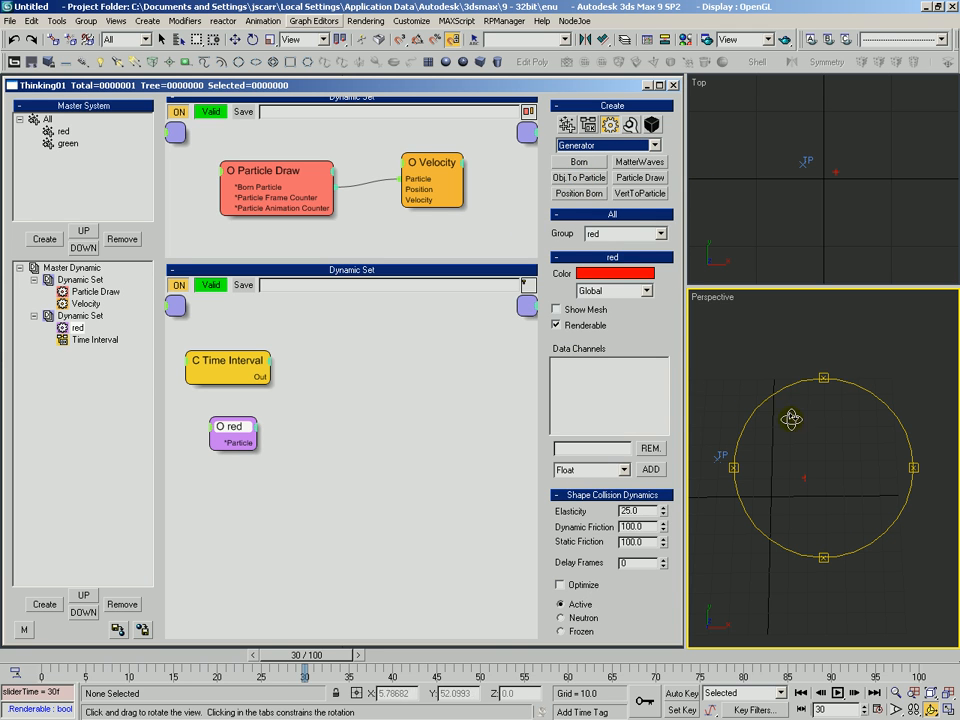
left_click(582, 196)
left_click(359, 391)
left_click_drag(407, 403, 386, 384)
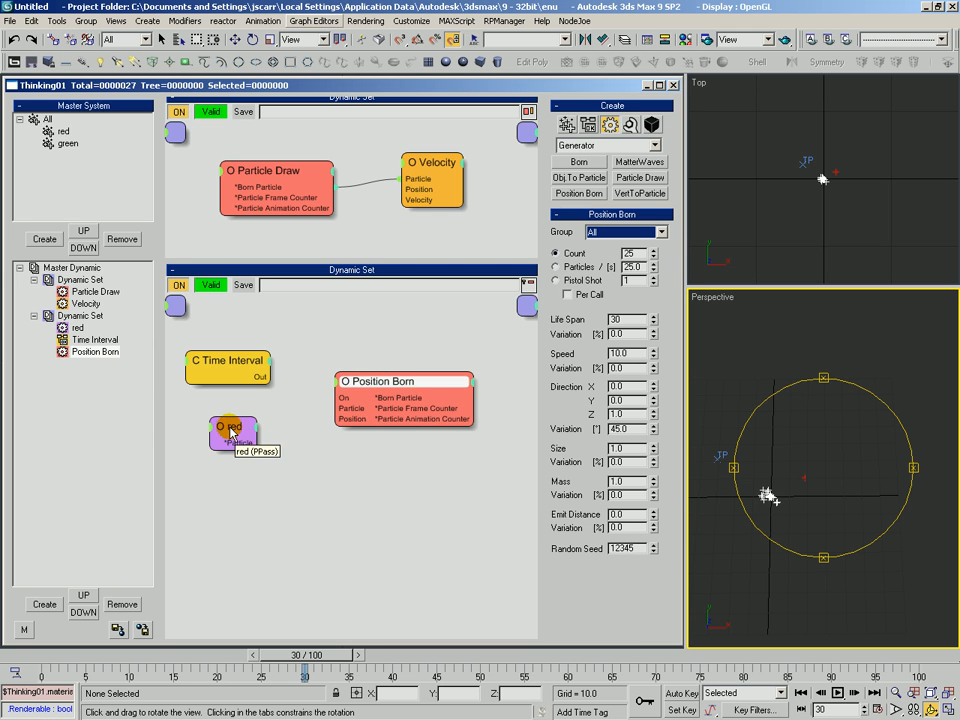
Step: Connect the Time Interval's Out output to Position Born's On input and tidy the node positions
left_click_drag(232, 430, 230, 426)
left_click_drag(340, 388, 340, 376)
left_click_drag(236, 365, 236, 361)
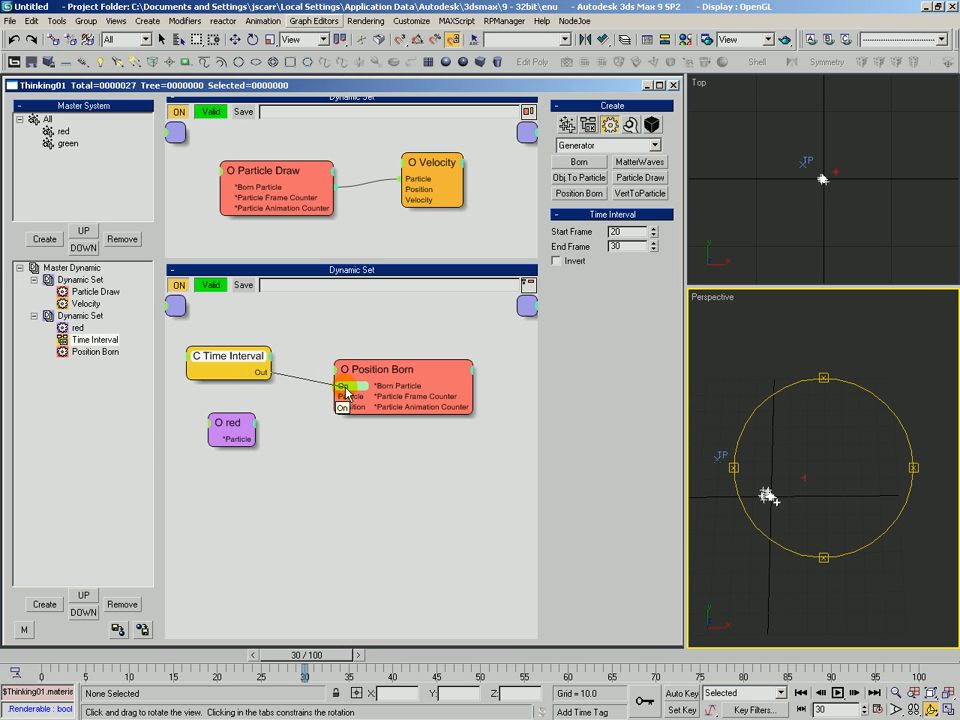
left_click_drag(344, 386, 359, 386)
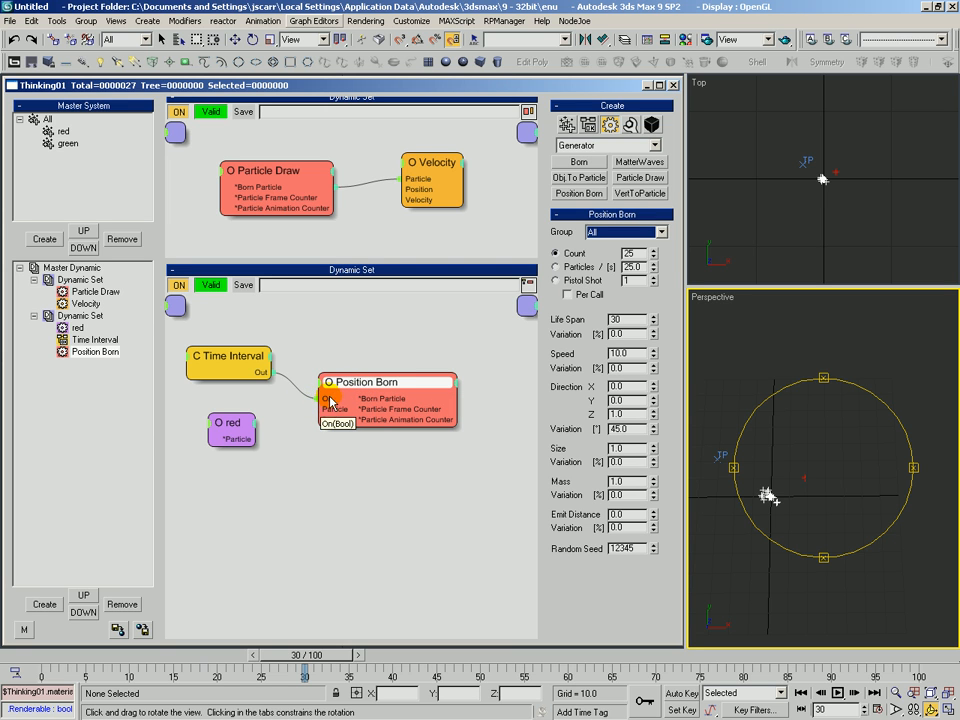
left_click_drag(347, 389, 345, 392)
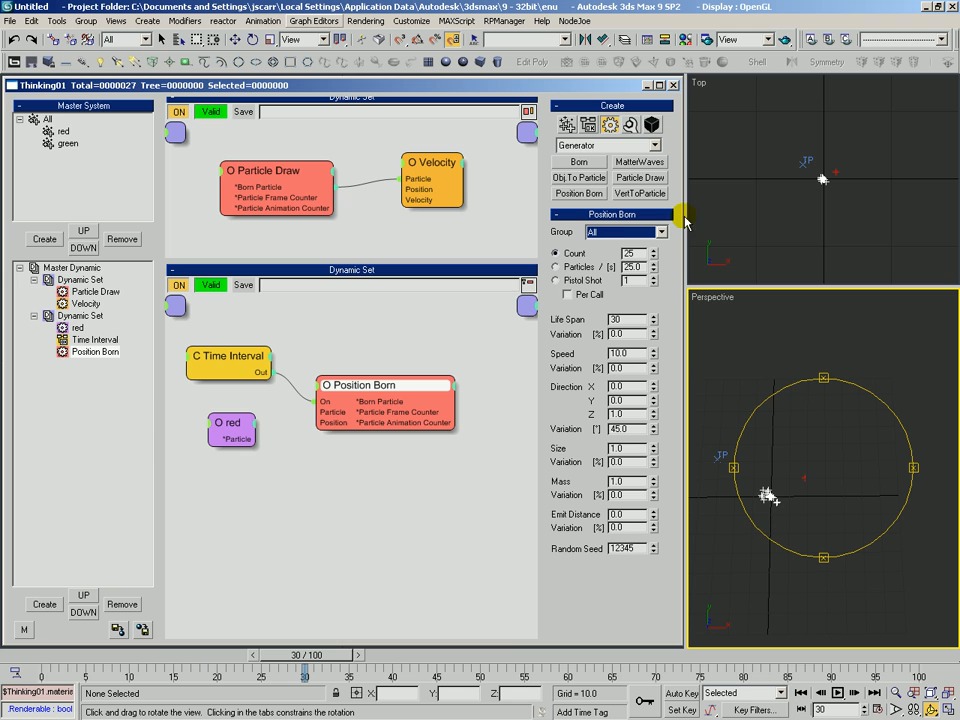
Step: Assign Position Born's particles to the green group and adjust the positions of the red and Position Born nodes
left_click(612, 233)
left_click(605, 268)
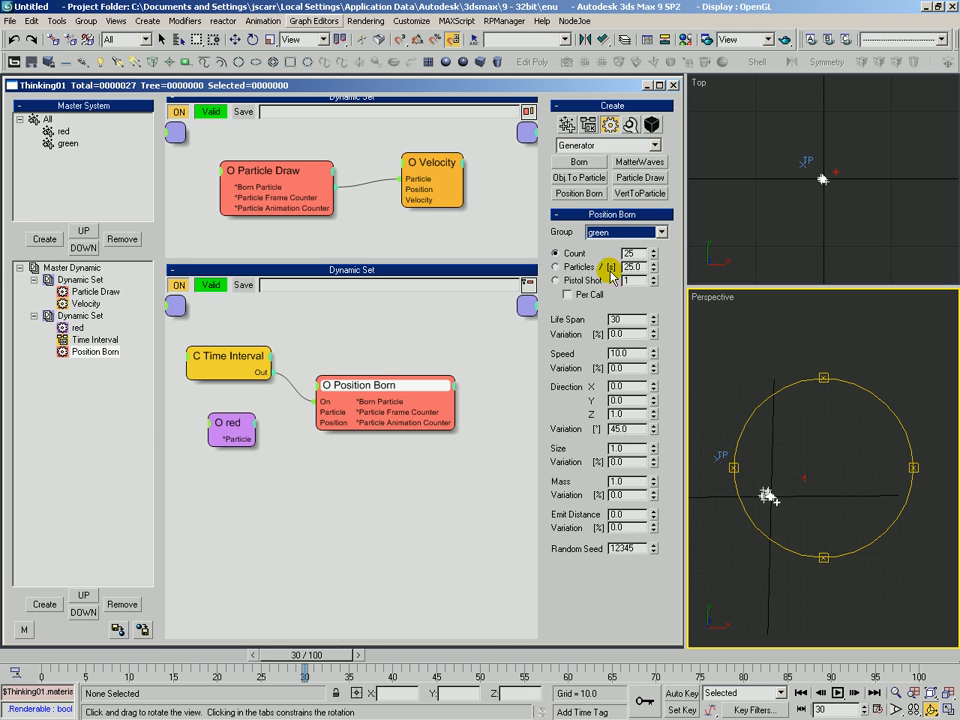
left_click_drag(232, 425, 228, 428)
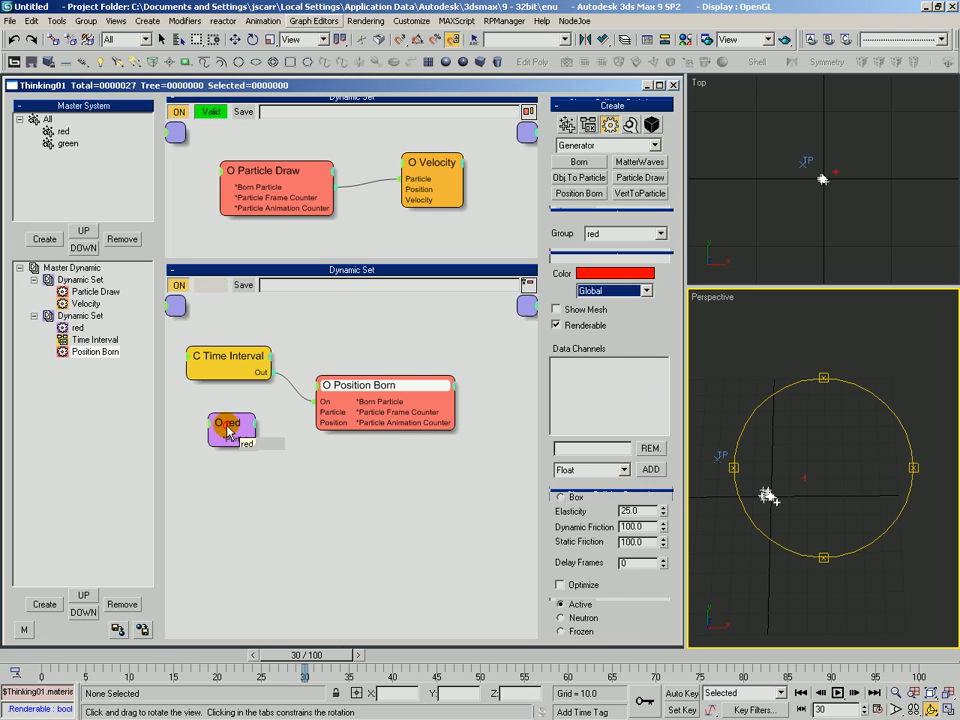
left_click_drag(345, 396, 350, 393)
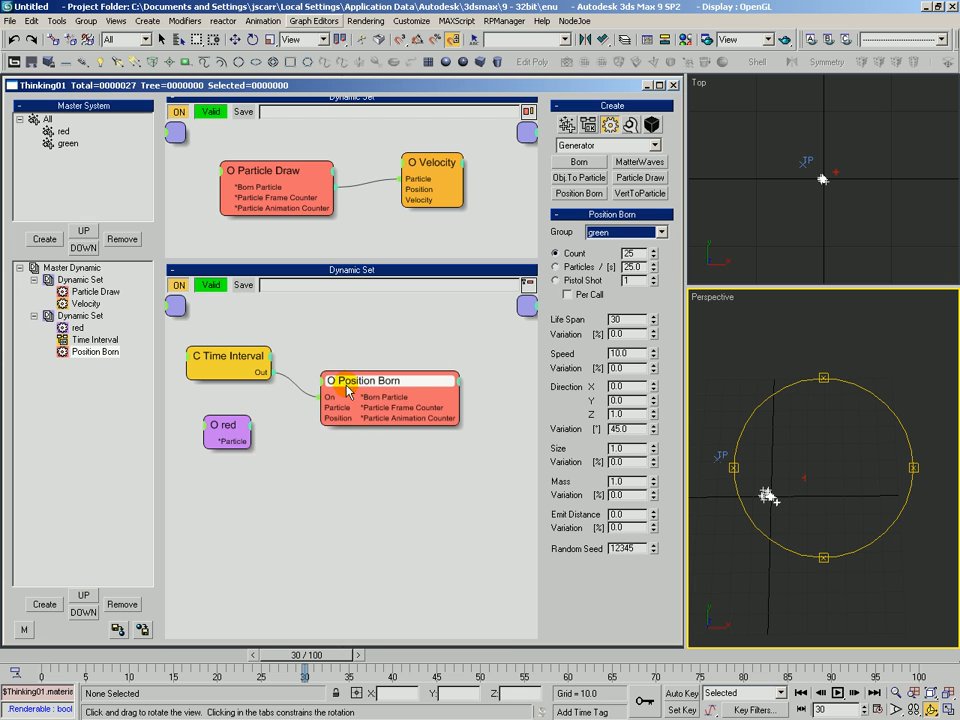
Step: Expose the red node's Position output and connect it to Position Born's Position input
right_click(237, 442)
left_click(234, 445)
left_click_drag(246, 451, 322, 418)
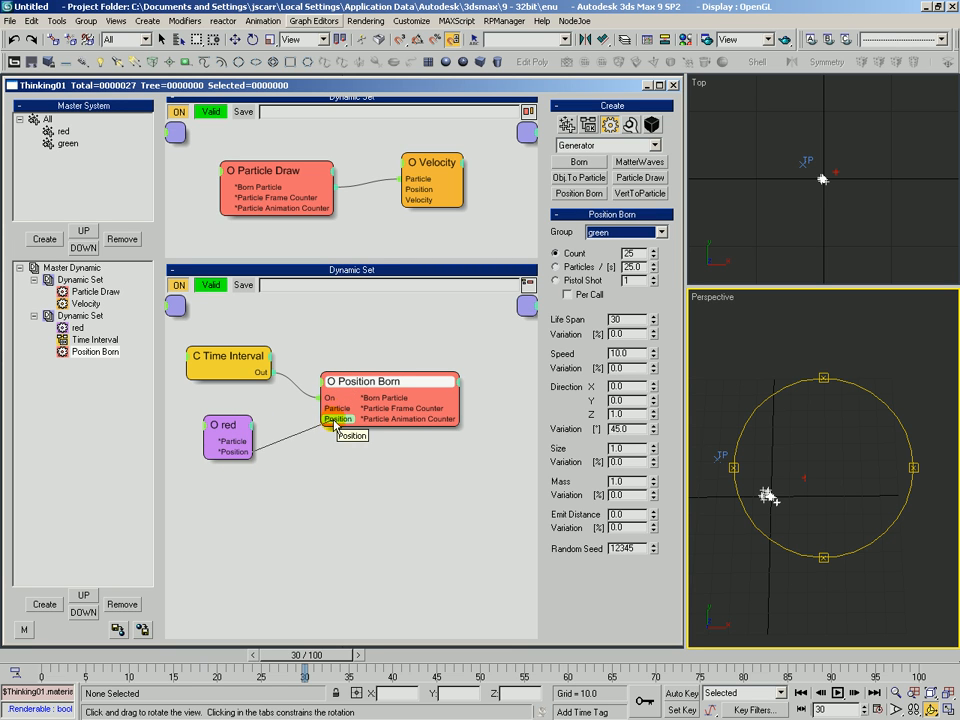
left_click(240, 440)
Step: Orbit the Perspective view at frame 18 and scrub to frame 20 to check where the green particles are born
left_click_drag(117, 660, 205, 675)
key("ctrl+r")
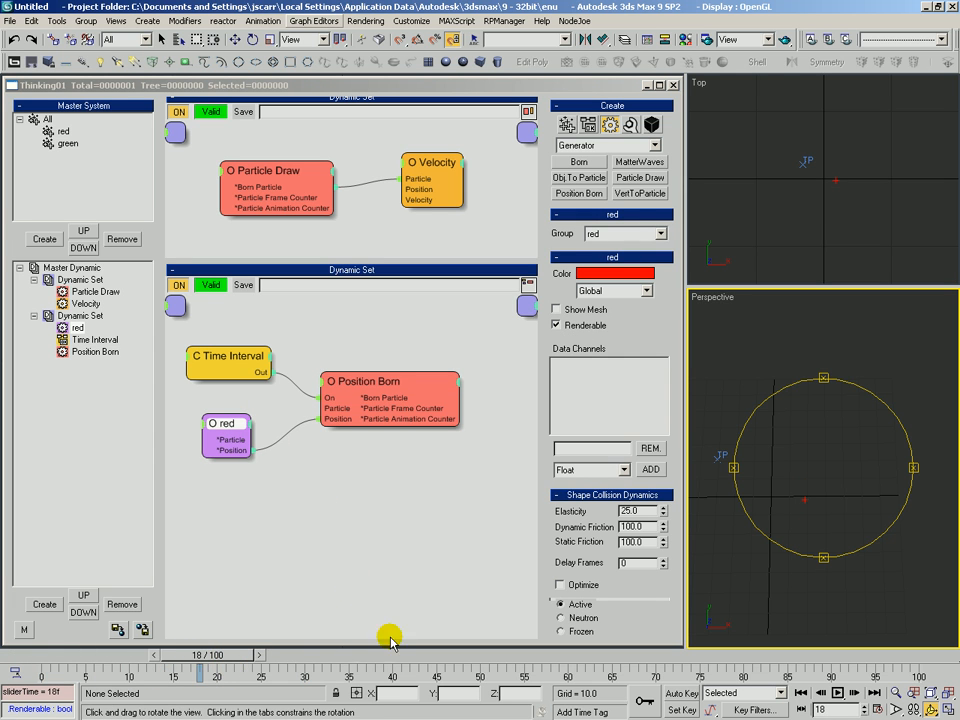
left_click_drag(825, 465, 797, 484)
left_click_drag(205, 673, 212, 613)
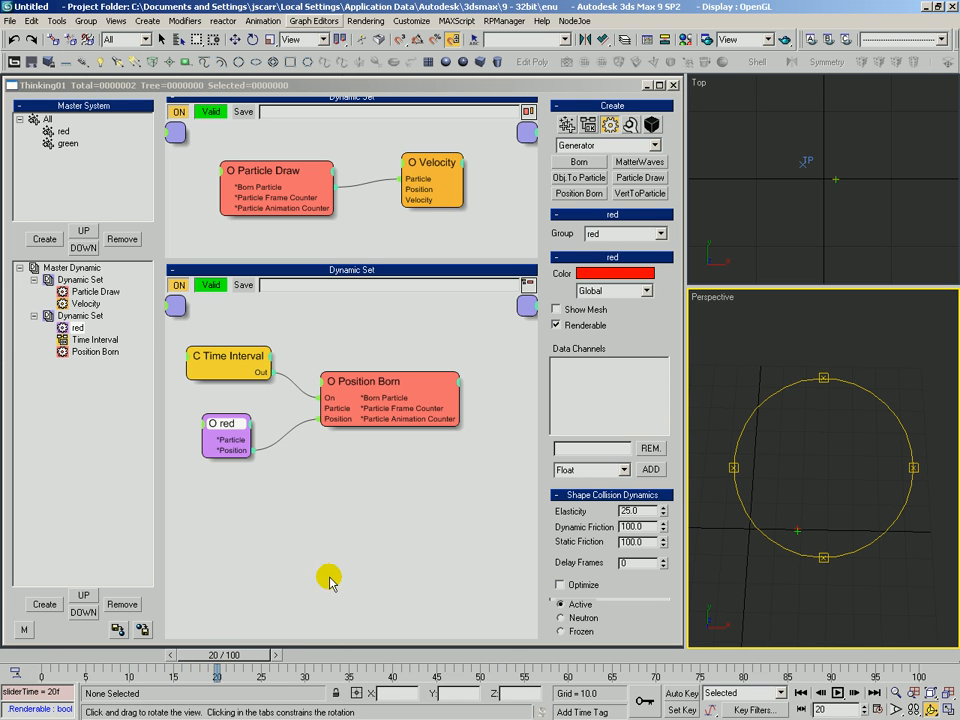
Step: Review the Time Interval's start and end frames and scrub to frame 34 to examine the green particle trail
left_click(231, 379)
left_click_drag(234, 362, 236, 360)
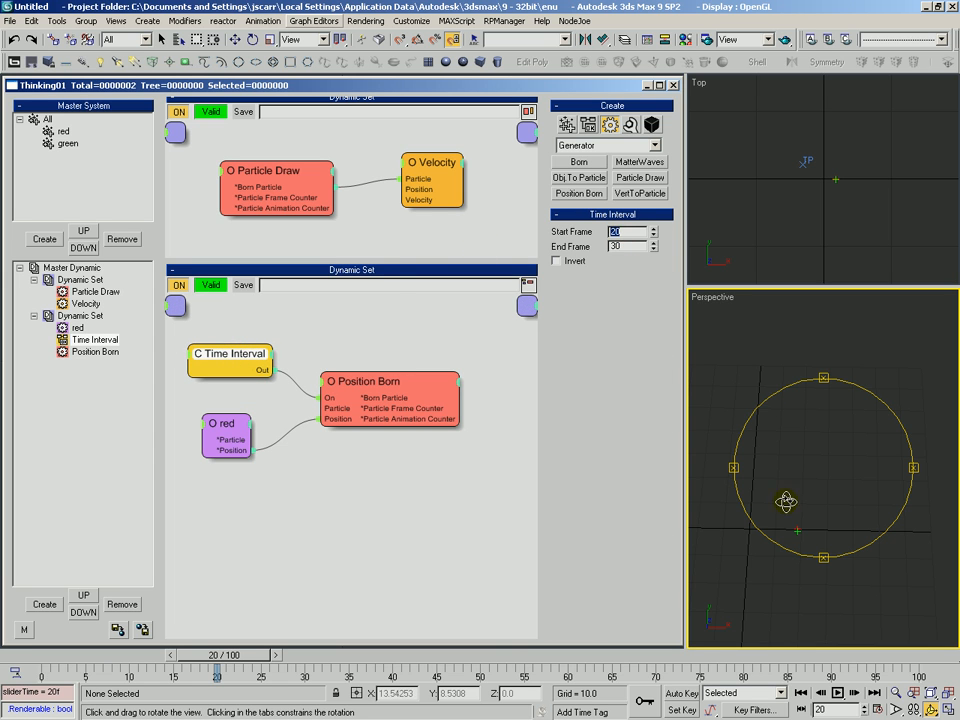
left_click(800, 517)
right_click(802, 541)
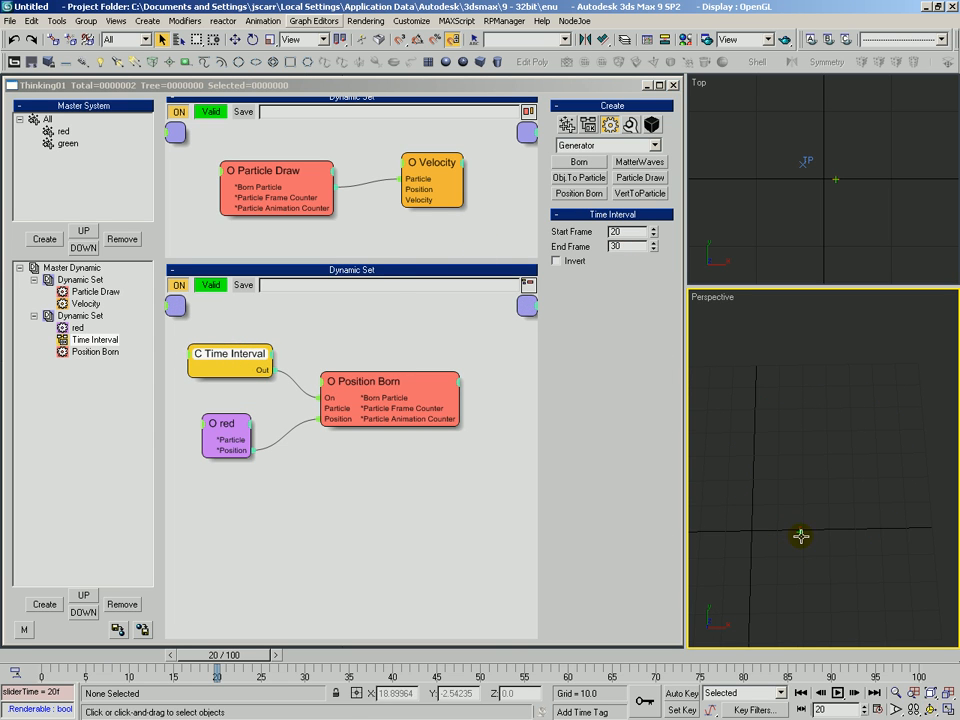
left_click_drag(226, 655, 343, 655)
left_click_drag(220, 357, 217, 360)
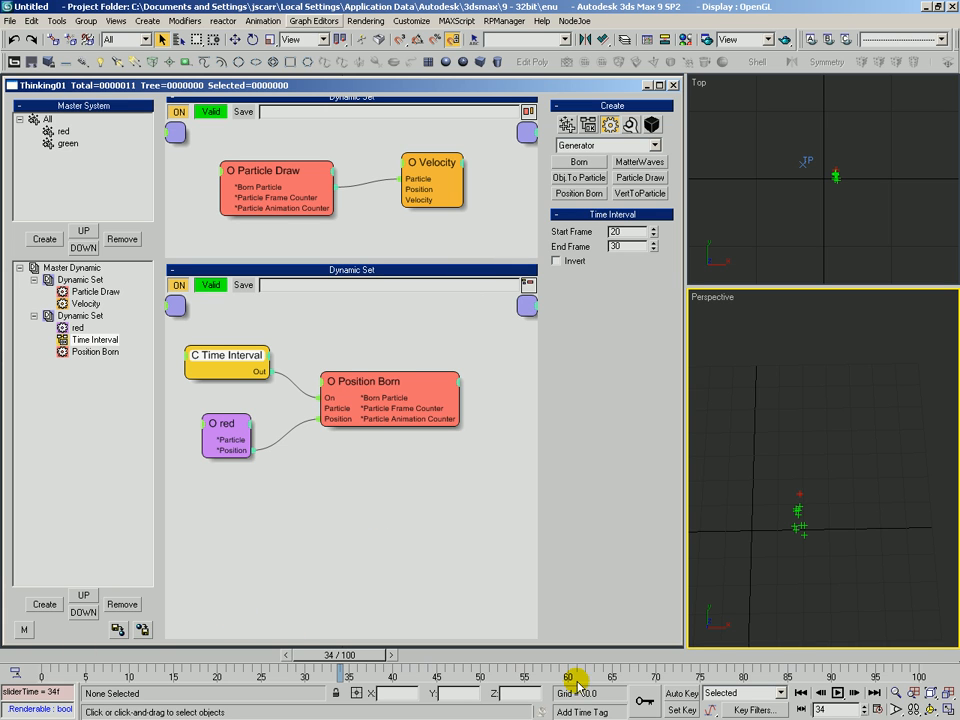
left_click_drag(216, 360, 211, 355)
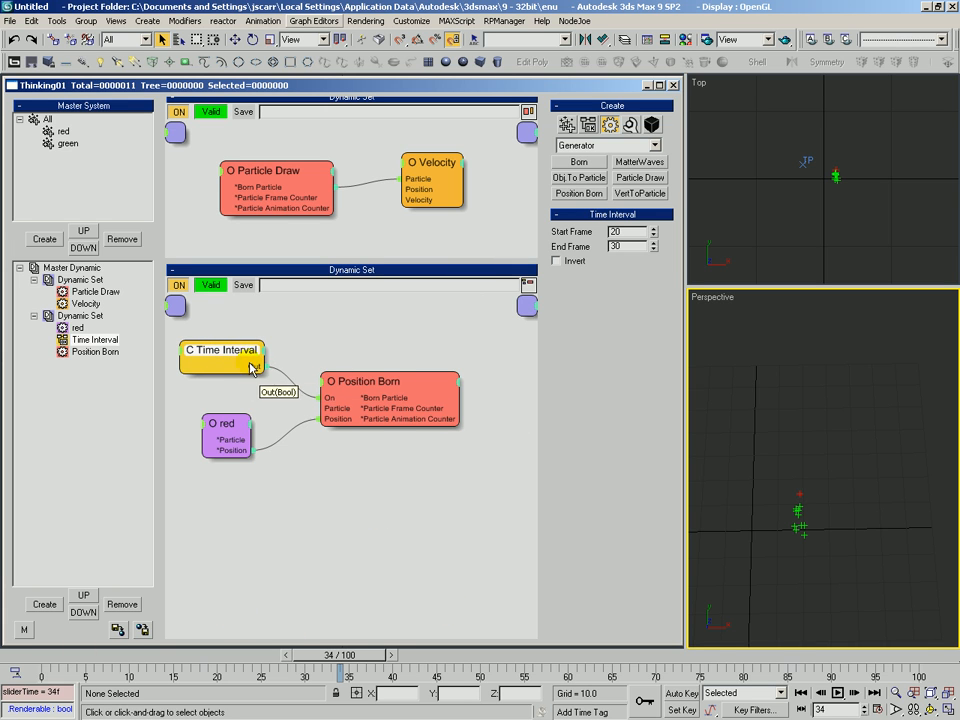
left_click_drag(250, 362, 254, 370)
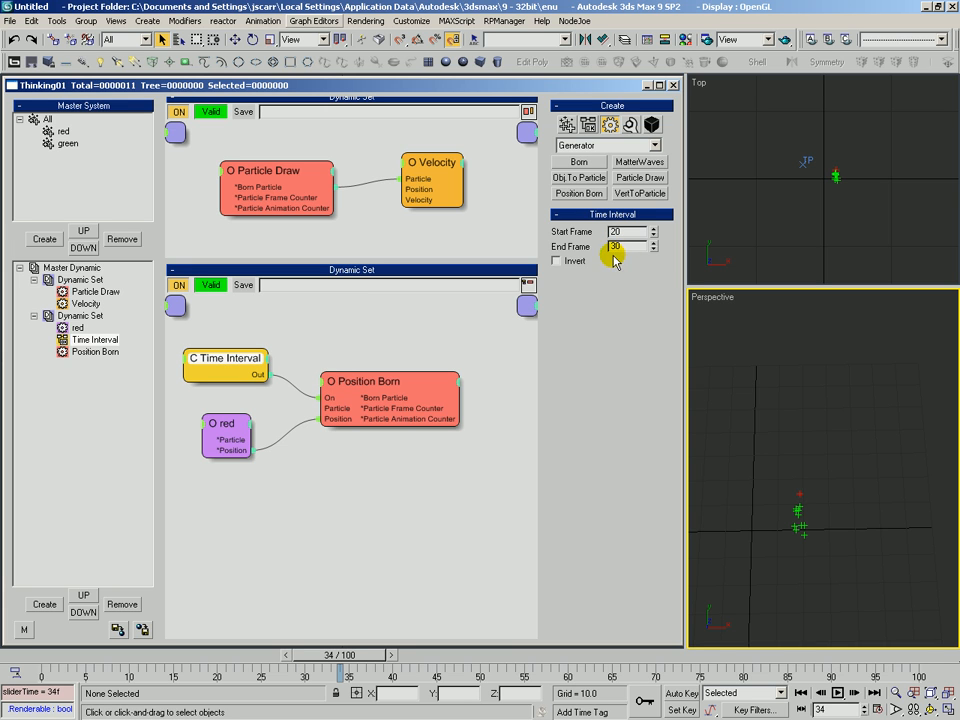
Step: Turn on Invert for the Time Interval and scrub from frame 0 to frame 19 to test it
left_click(556, 261)
left_click_drag(340, 655, 30, 657)
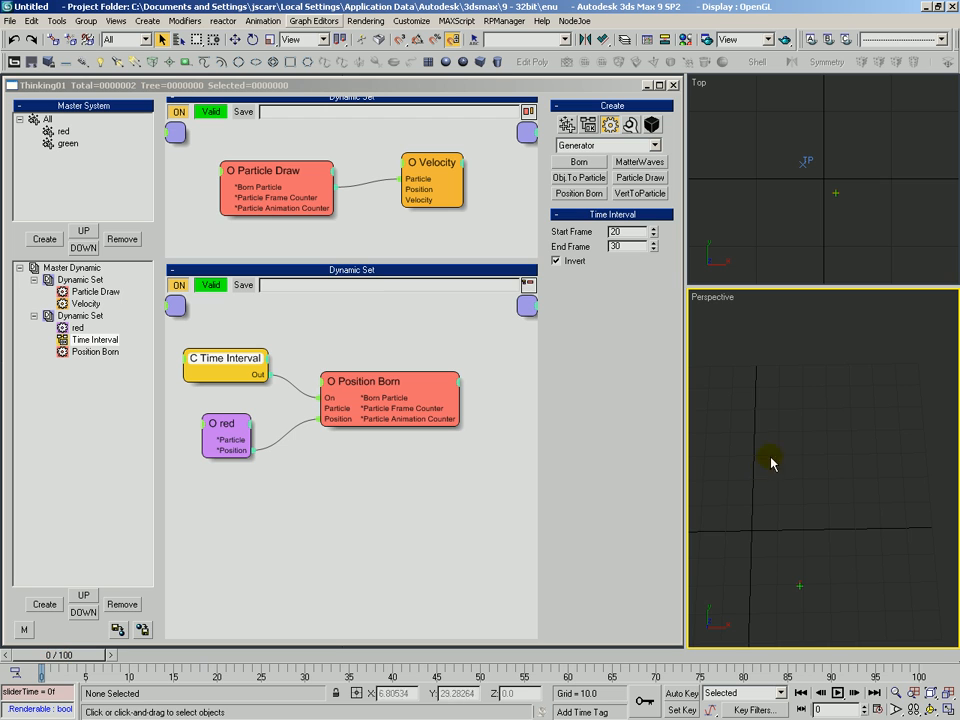
left_click(238, 364)
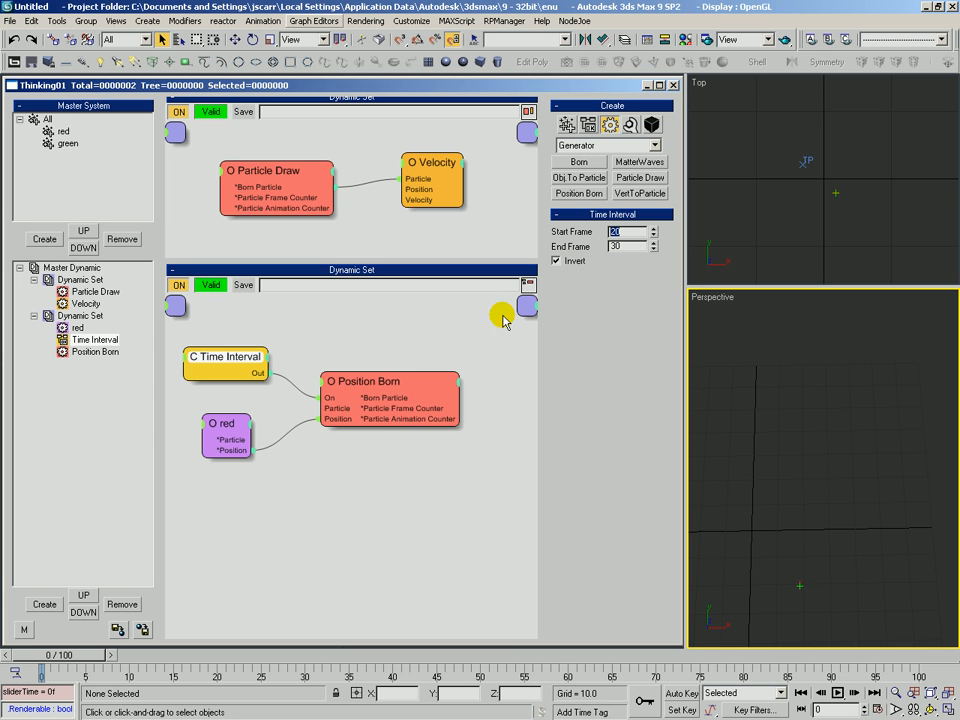
left_click_drag(96, 660, 225, 677)
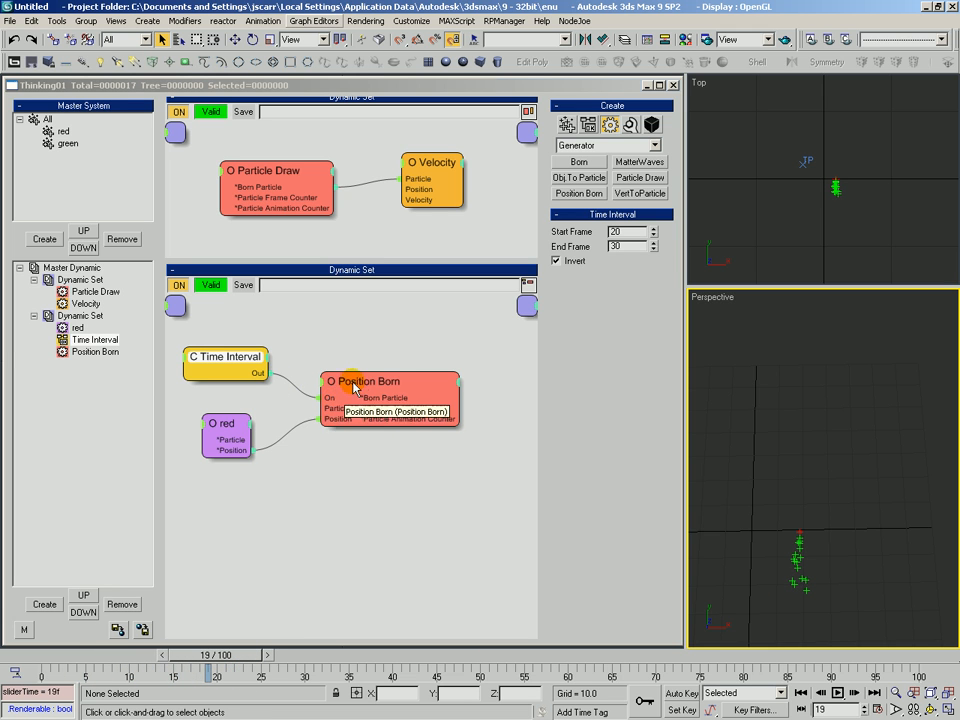
Step: Scrub from frame 20 to frame 29 to examine particle birth within the inverted Time Interval's range
left_click_drag(338, 404, 335, 405)
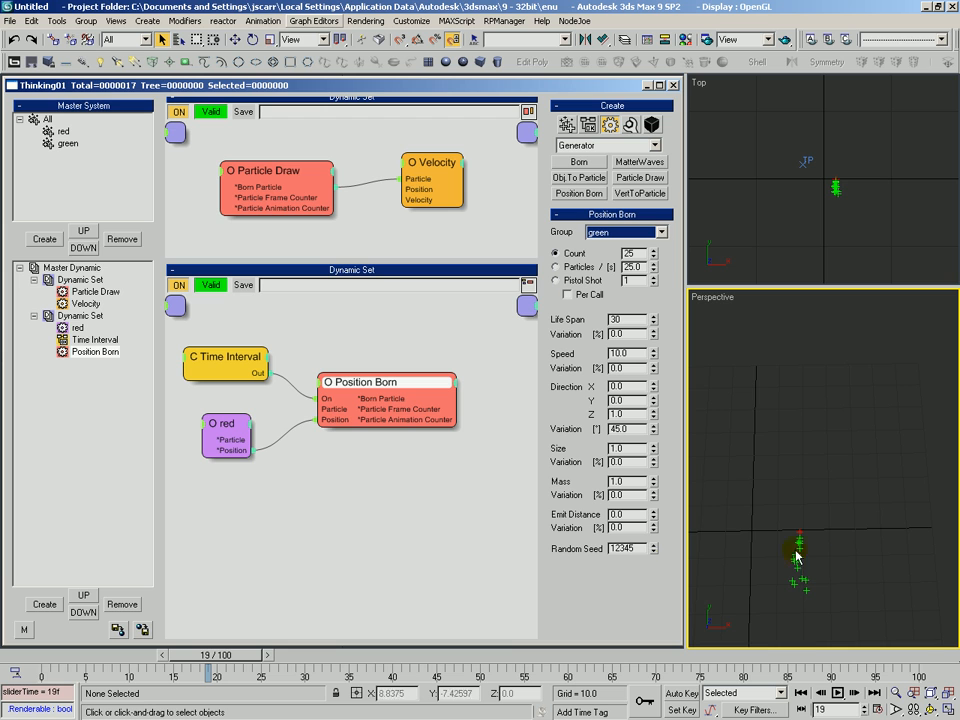
left_click_drag(240, 663, 248, 664)
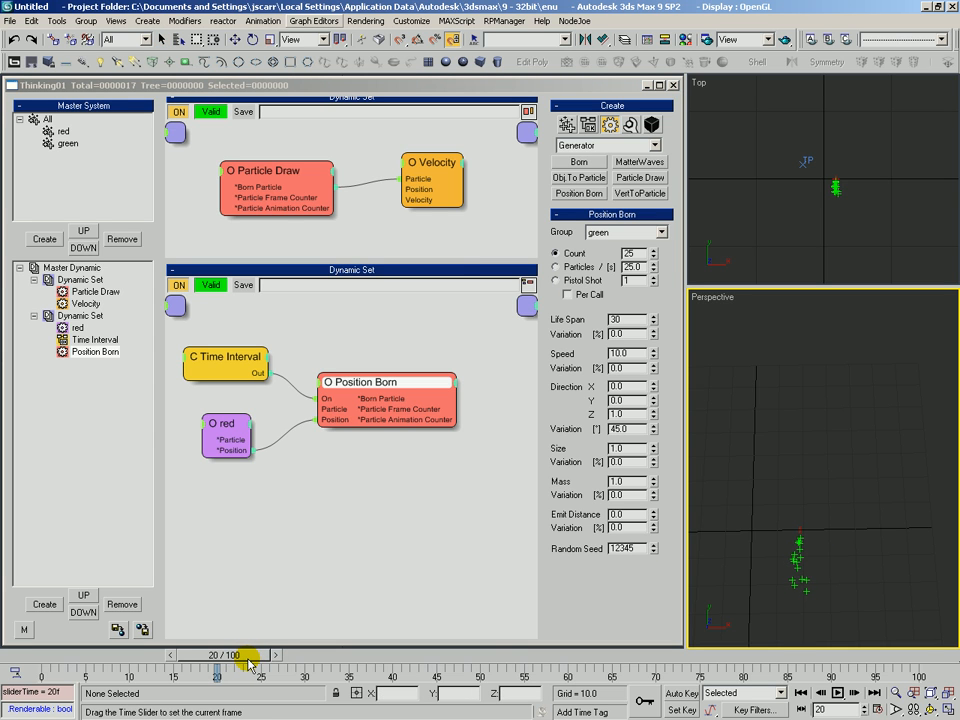
left_click(225, 356)
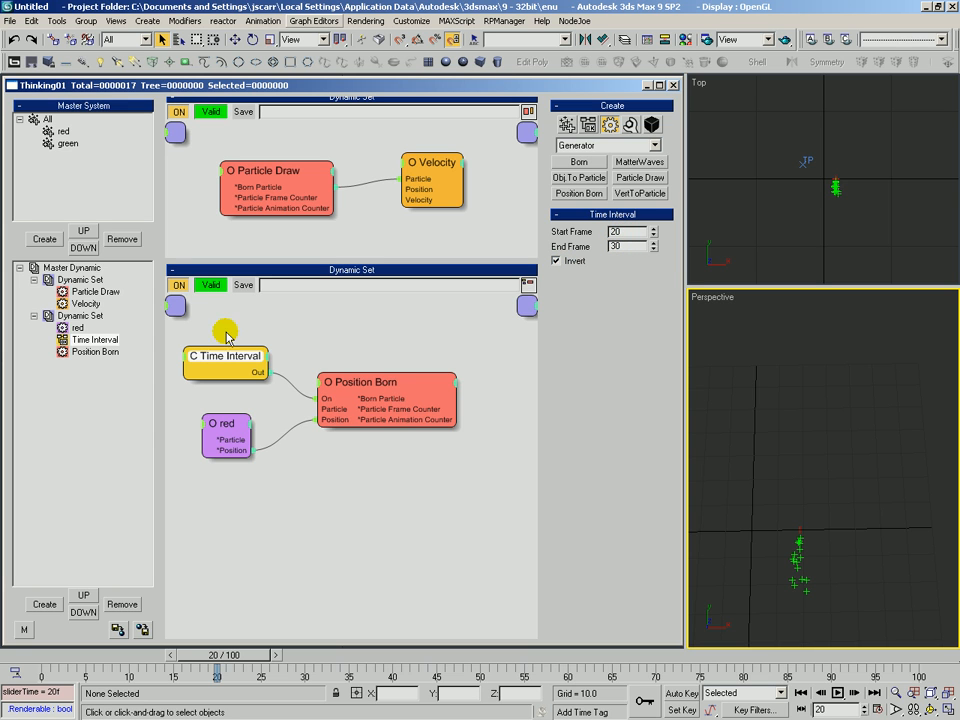
left_click_drag(244, 656, 321, 671)
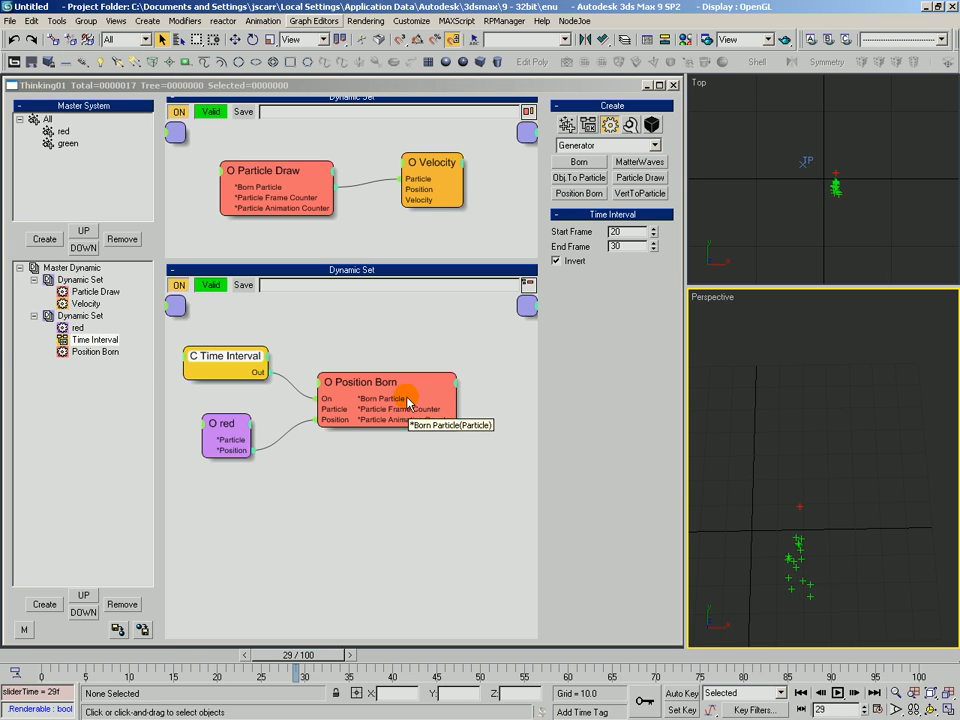
Step: Select Position Born, scrub to frame 50 to inspect its particles, and return the animation to frame 0
left_click(330, 402)
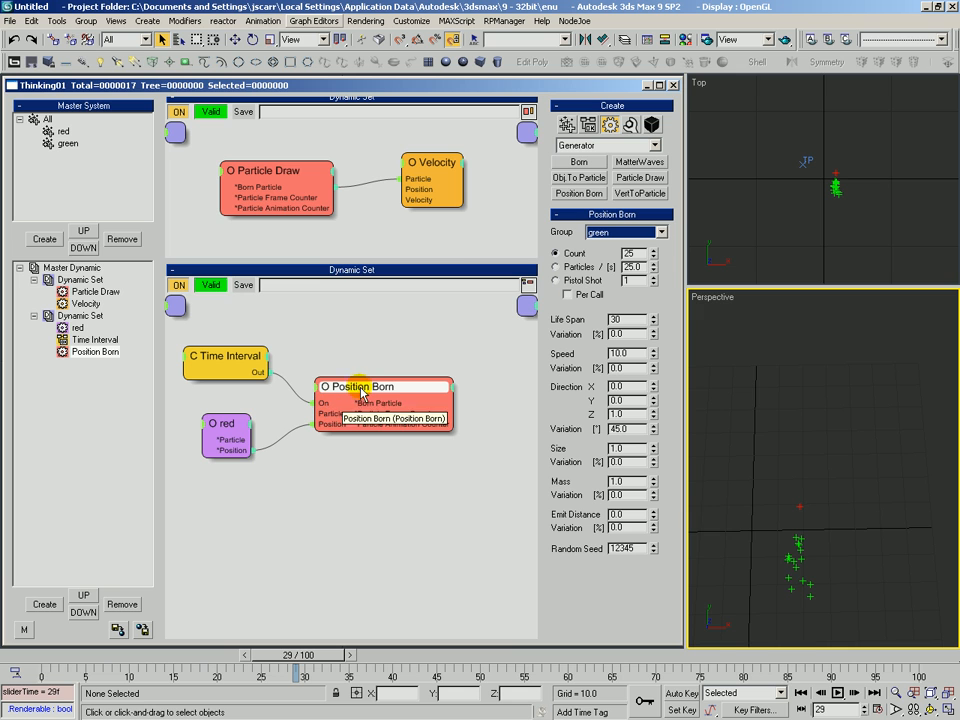
left_click_drag(359, 389, 356, 387)
left_click(314, 658)
left_click_drag(314, 658, 494, 659)
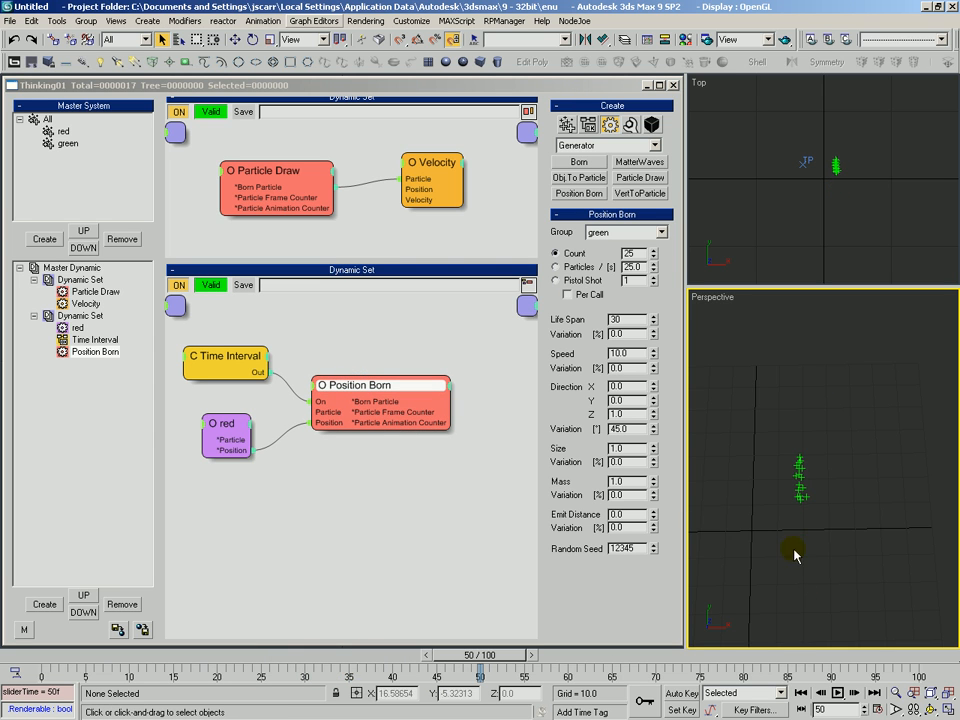
left_click_drag(440, 662, 70, 658)
Step: Spread out the second Dynamic Set's nodes by moving Position Born farther from the Time Interval and red nodes
left_click(426, 360)
left_click_drag(377, 391, 397, 391)
left_click_drag(222, 360, 231, 355)
left_click_drag(432, 388, 459, 405)
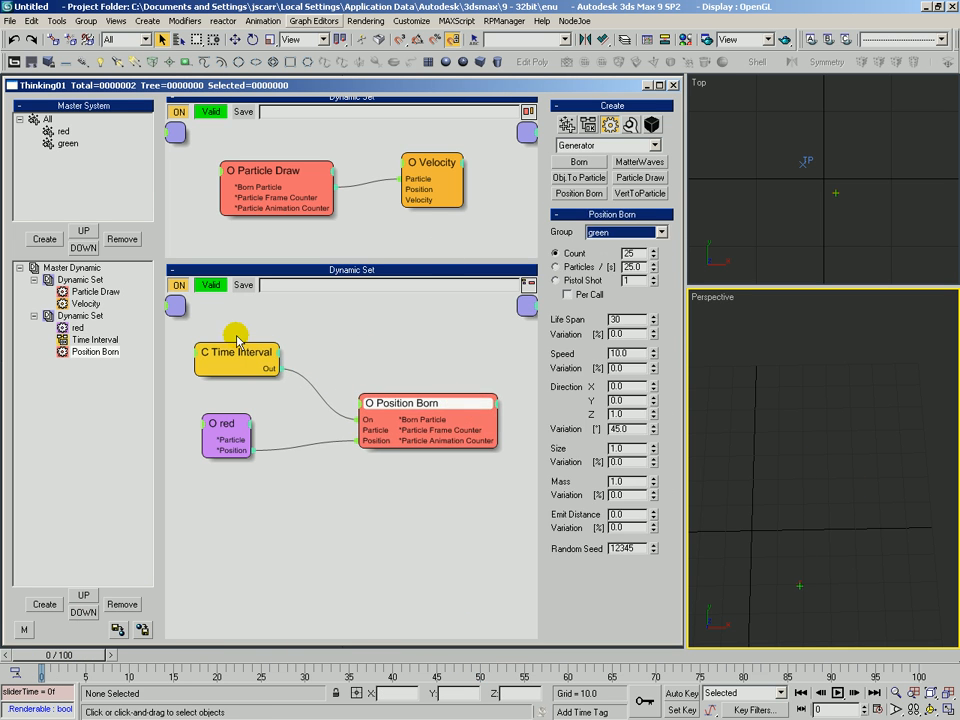
Step: Delete the Time Interval node from the second Dynamic Set and select that Dynamic Set
left_click_drag(267, 353, 255, 349)
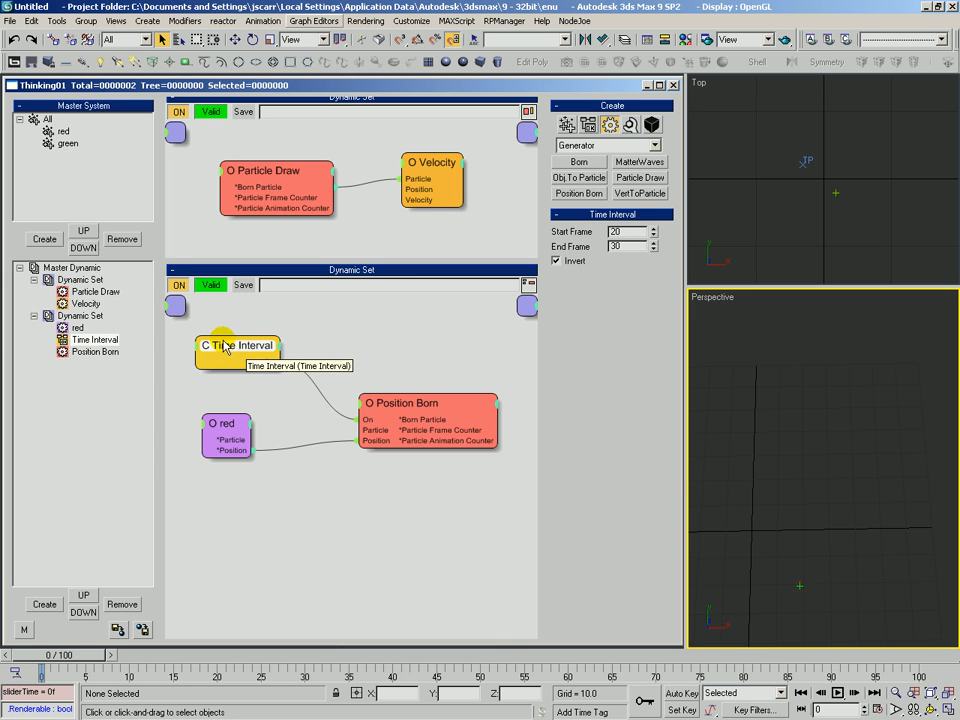
key("Delete")
left_click(381, 313)
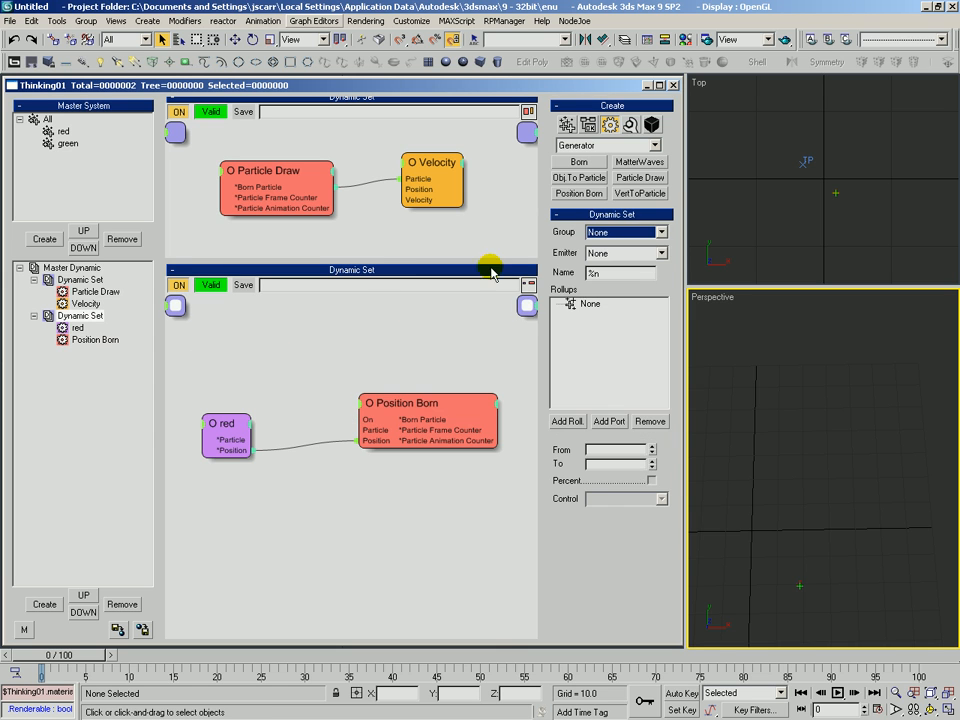